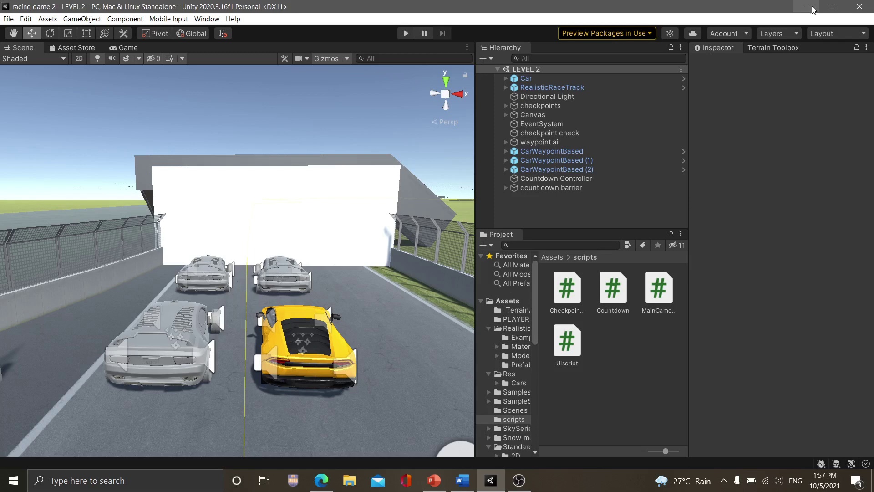
# - Play-test the racing level, lowering the recorder's desktop audio level and restarting play
pyautogui.click(406, 34)
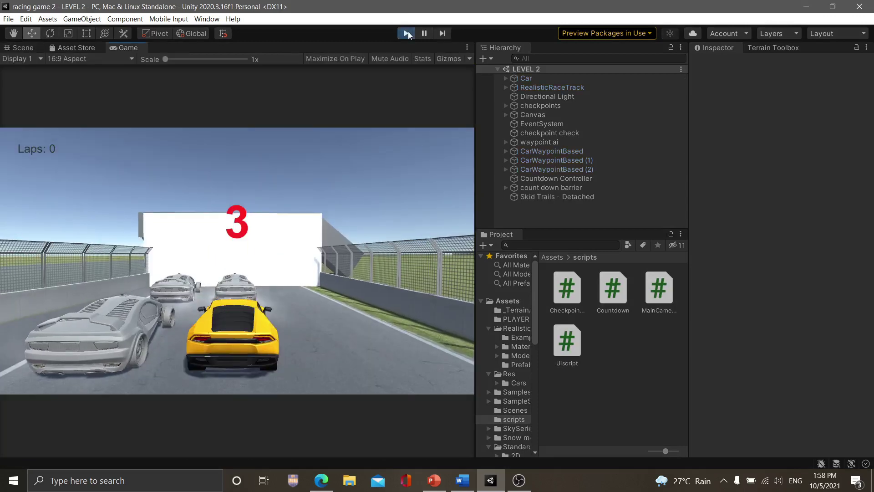
pyautogui.click(519, 480)
pyautogui.moveTo(391, 357); pyautogui.dragTo(370, 358)
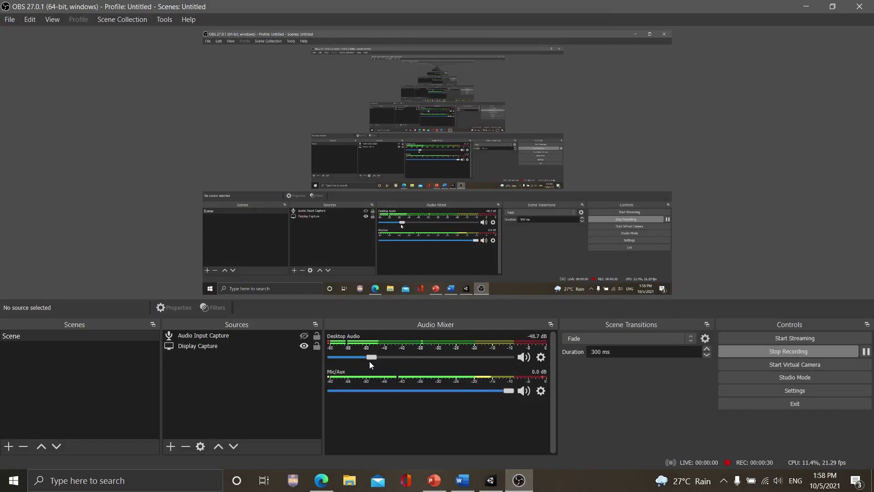
pyautogui.click(805, 7)
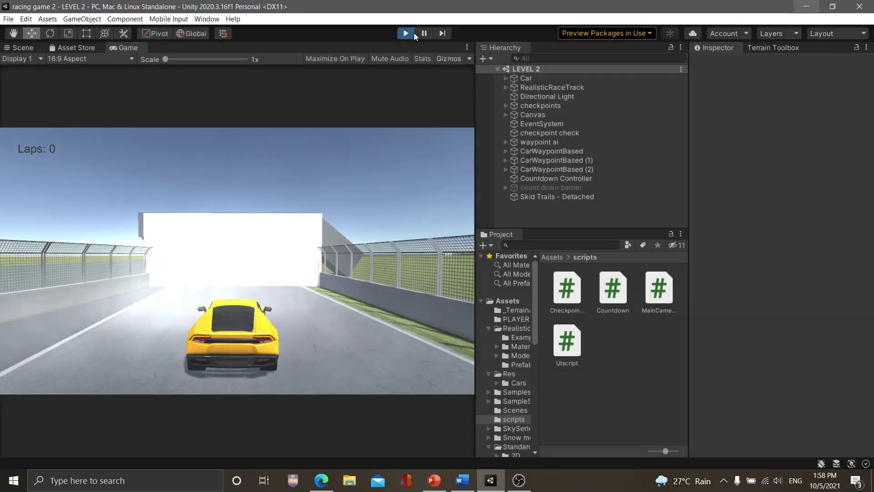
pyautogui.click(414, 33)
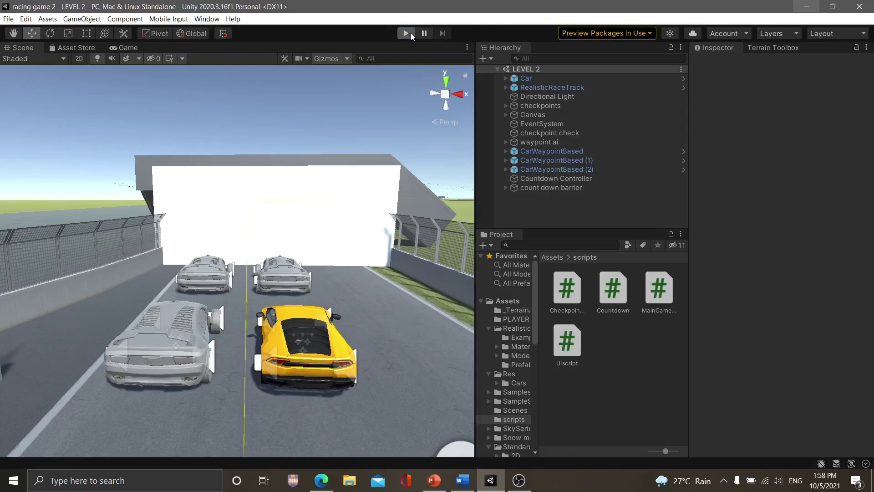
pyautogui.click(410, 33)
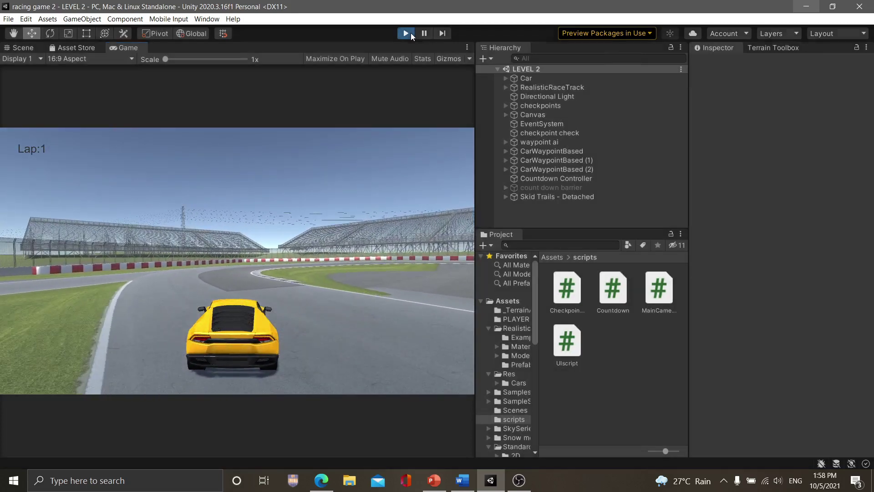
# - Stop the play test and open Checkpoints.cs scrolled to its field declarations
pyautogui.click(410, 33)
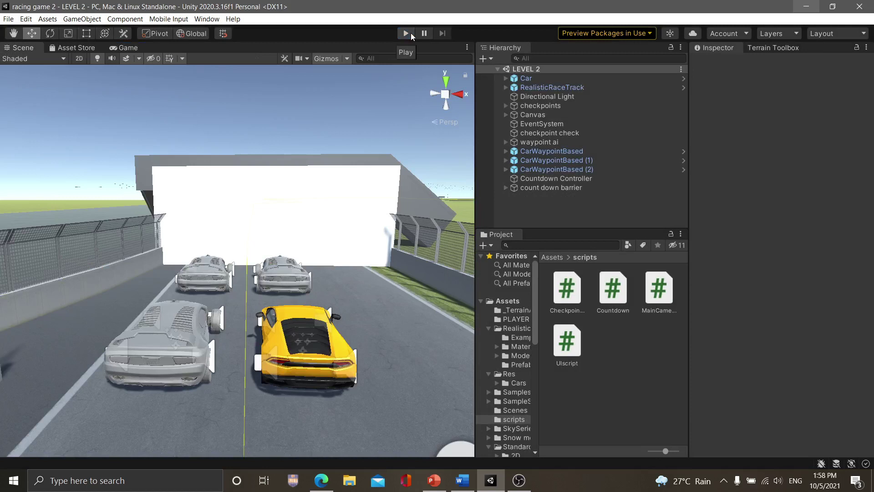
pyautogui.doubleClick(567, 301)
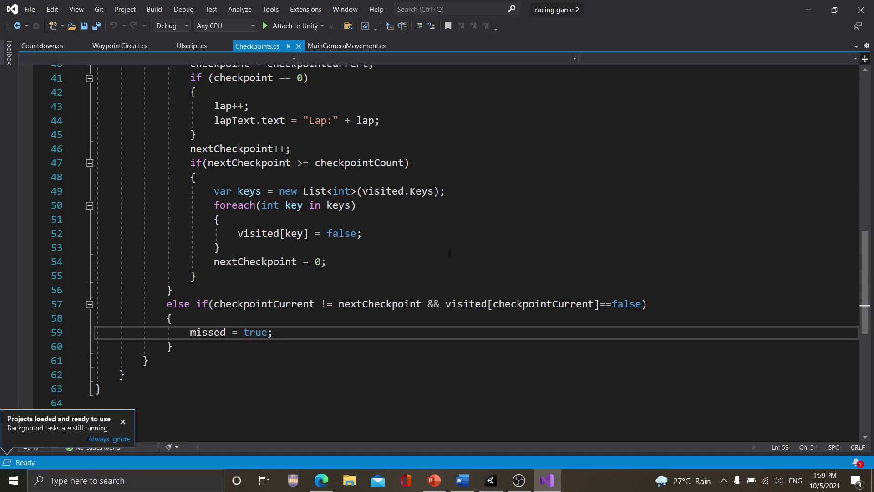
pyautogui.moveTo(864, 256); pyautogui.dragTo(861, 124)
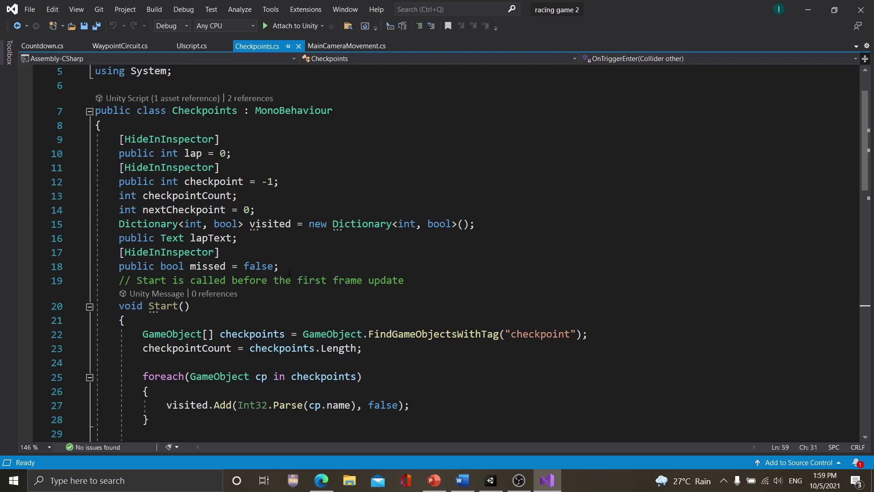
# - Add 'public GameObject PrevCheckpoint;' on a new line below the missed field
pyautogui.click(290, 267)
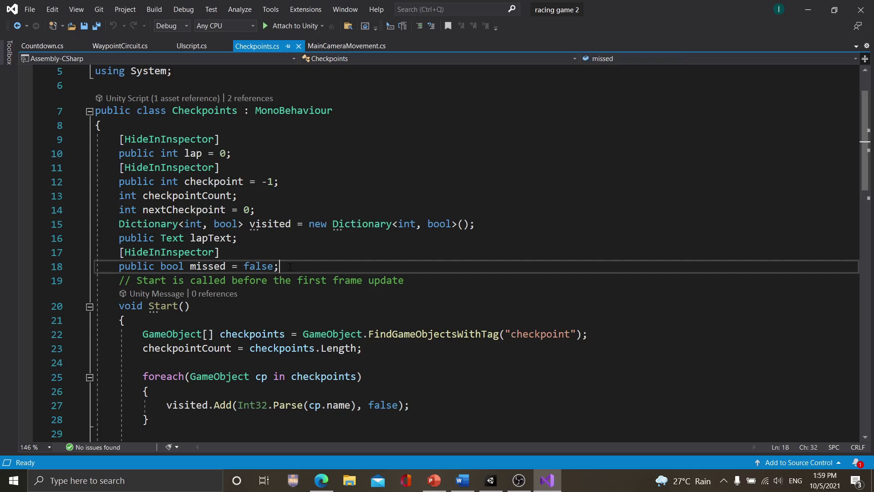
pyautogui.press('Return')
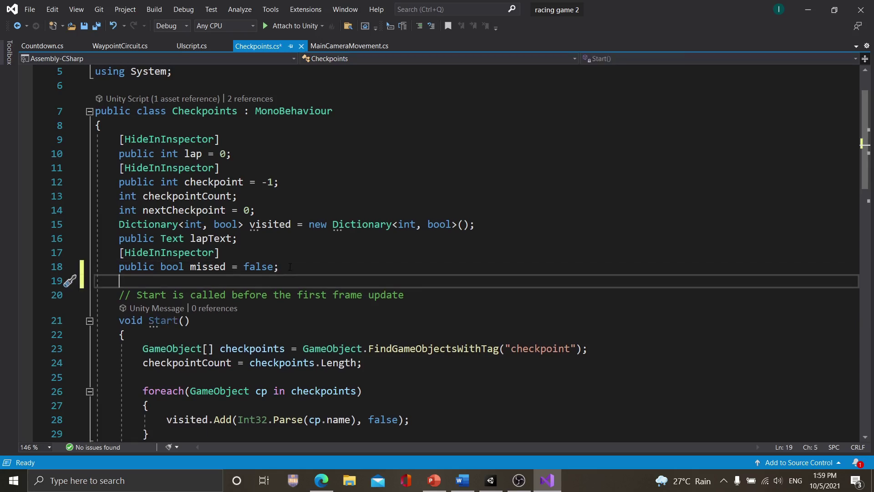
pyautogui.write('pub')
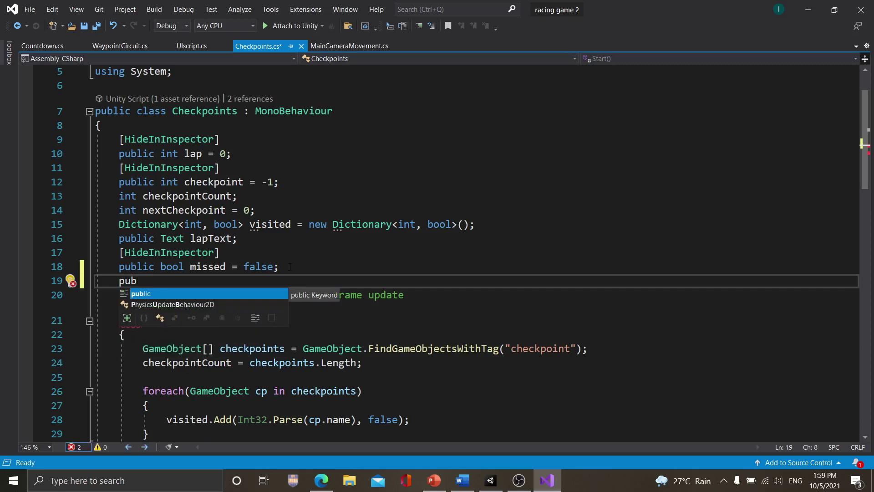
pyautogui.write('lic G')
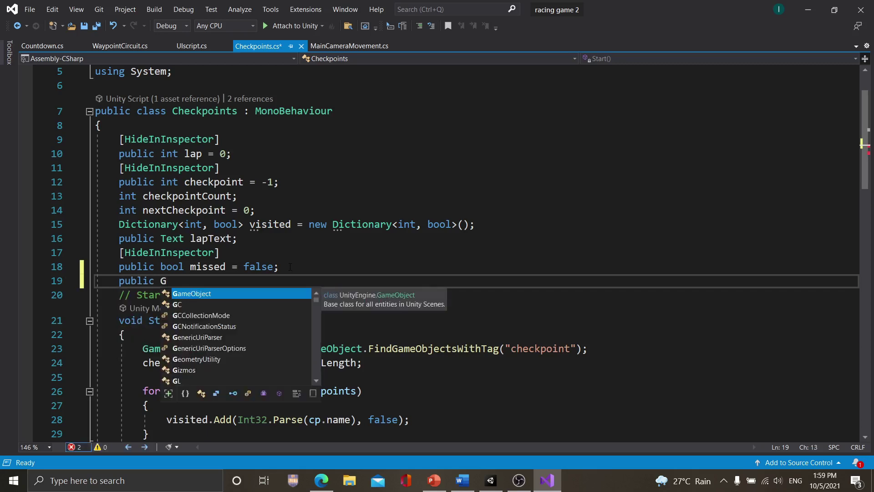
pyautogui.press('Tab')
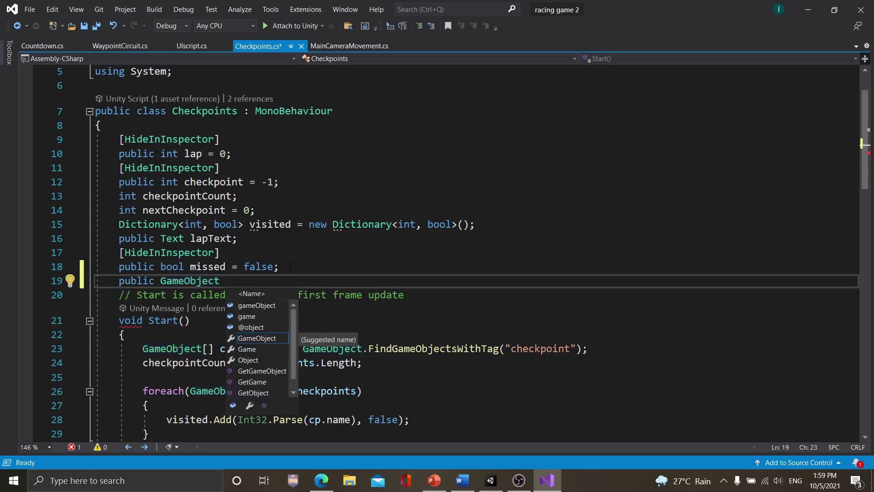
pyautogui.write('Pre')
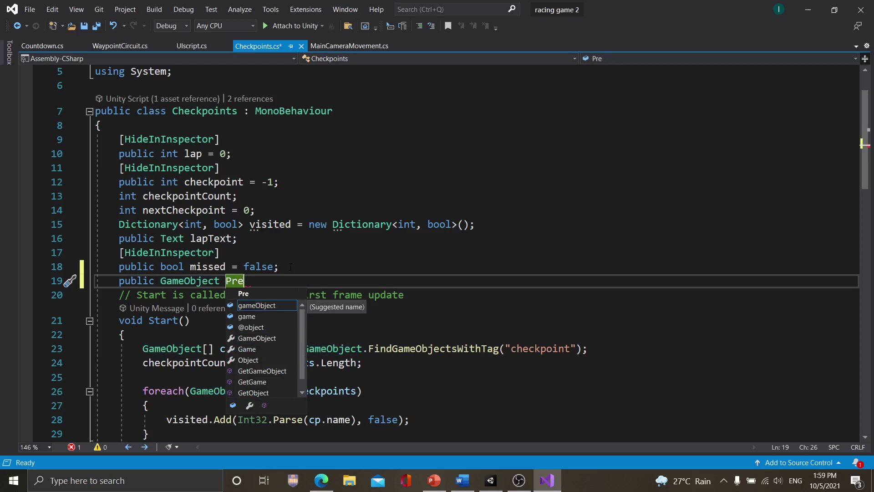
pyautogui.write('v')
pyautogui.write('Chec')
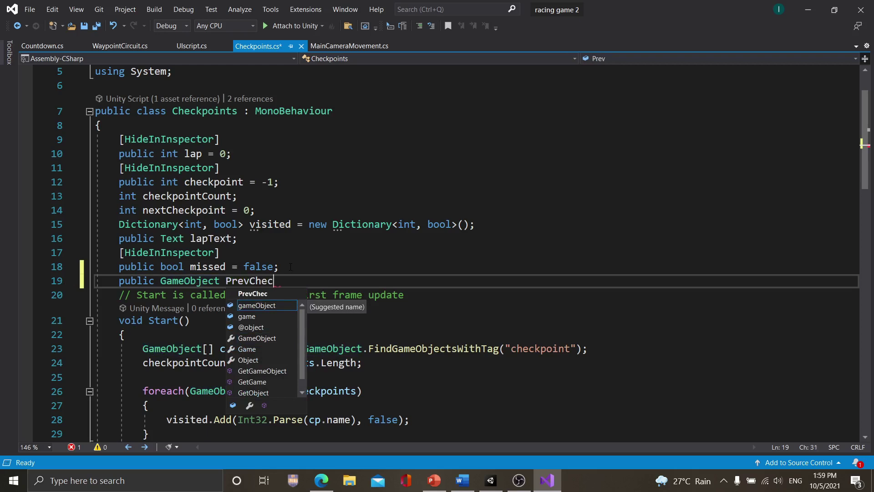
pyautogui.write('kpoint')
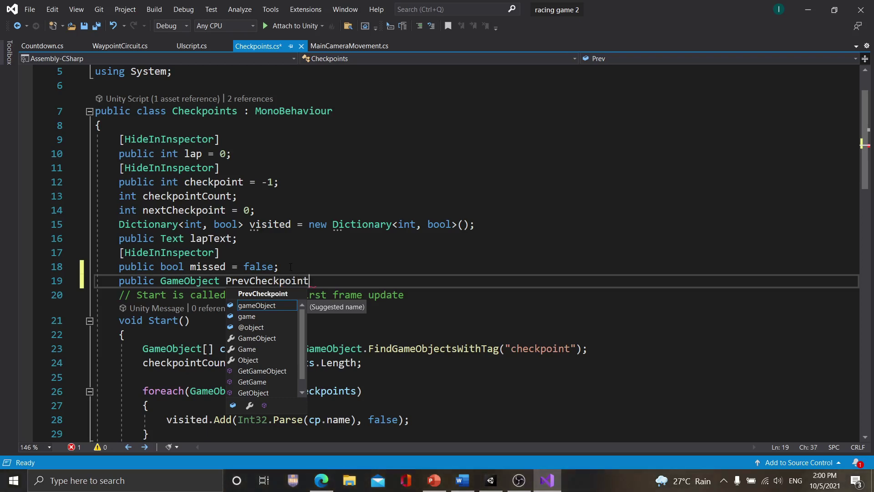
pyautogui.write(';')
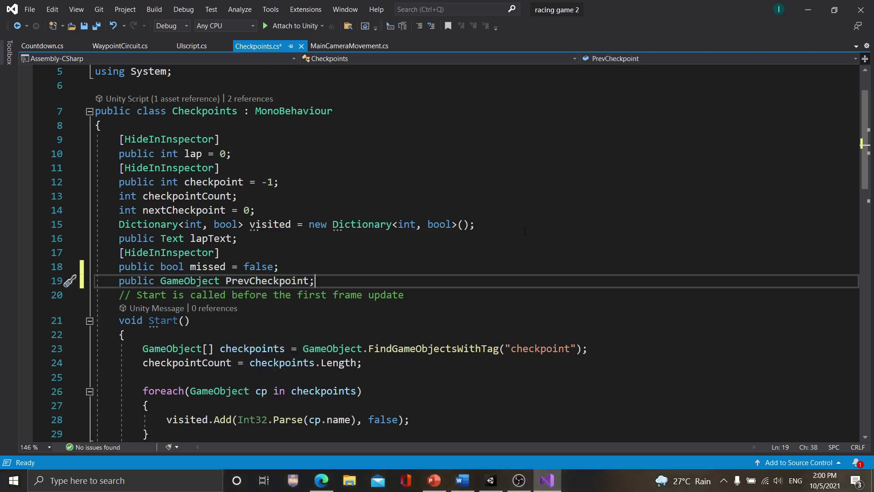
pyautogui.moveTo(867, 99); pyautogui.dragTo(867, 119)
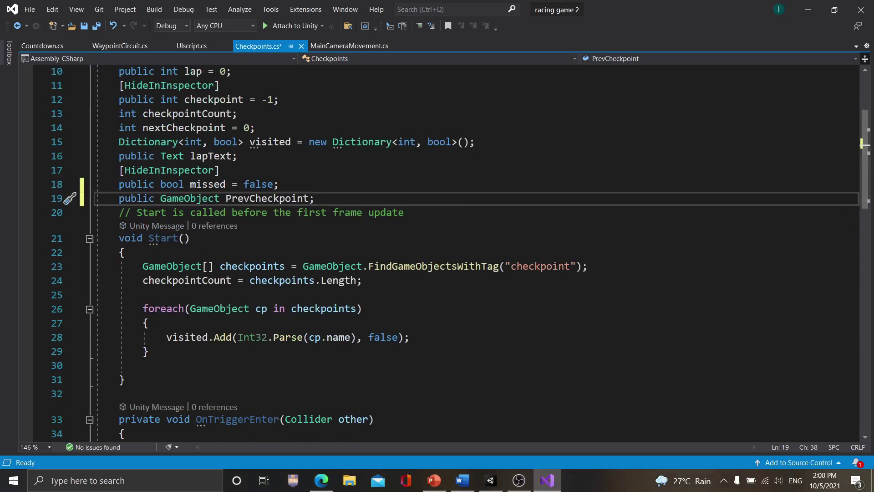
# - Start a foreach loop in Start with a GameObject.name == "0" condition and an empty brace block
pyautogui.click(367, 287)
pyautogui.press('Return')
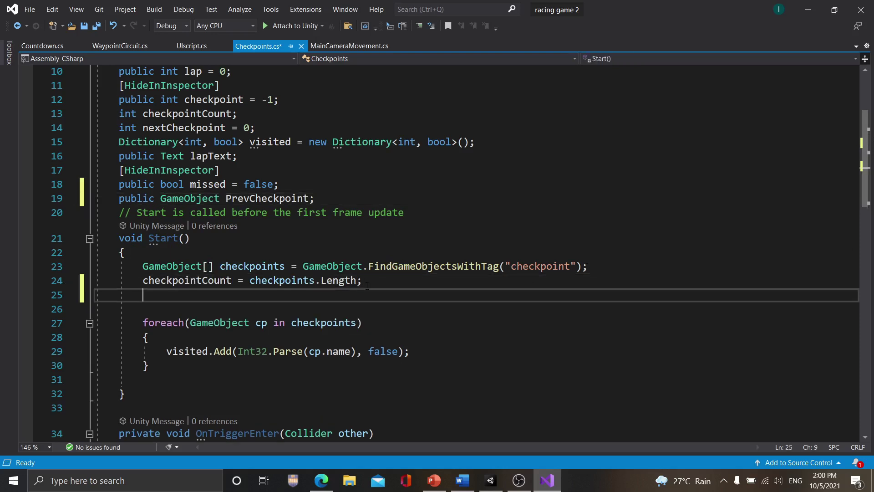
pyautogui.write('fo')
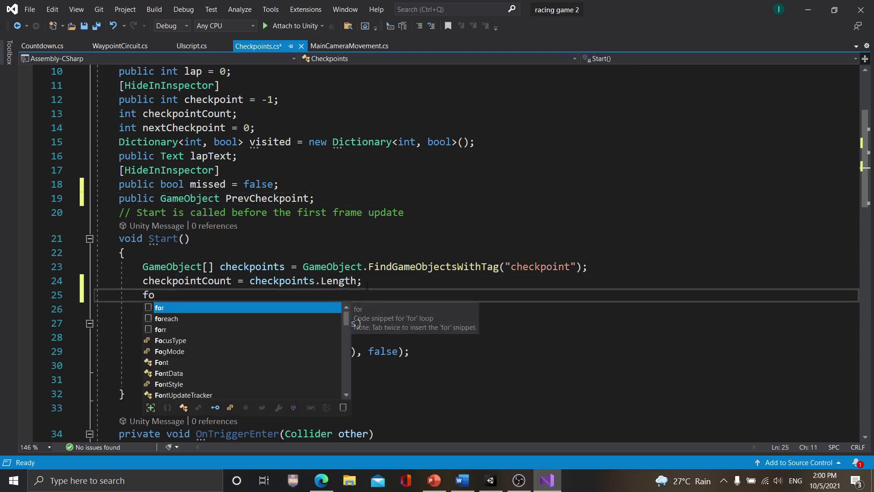
pyautogui.write('re')
pyautogui.press('Tab')
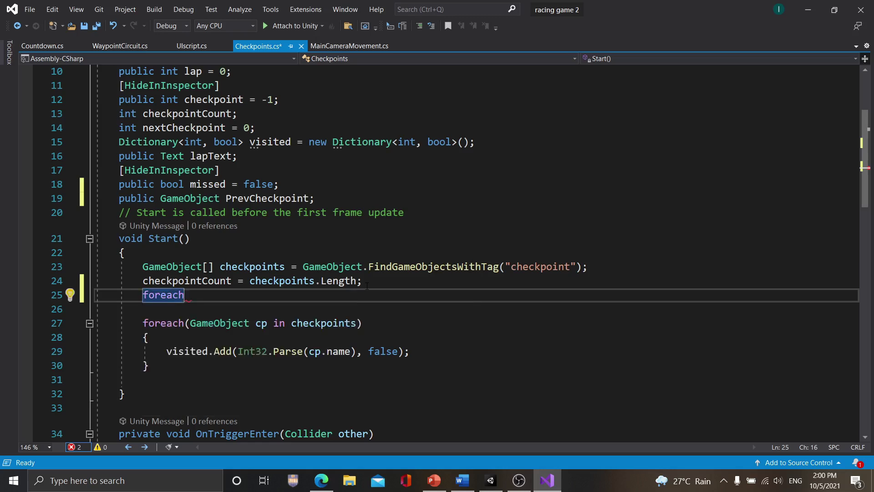
pyautogui.write('(')
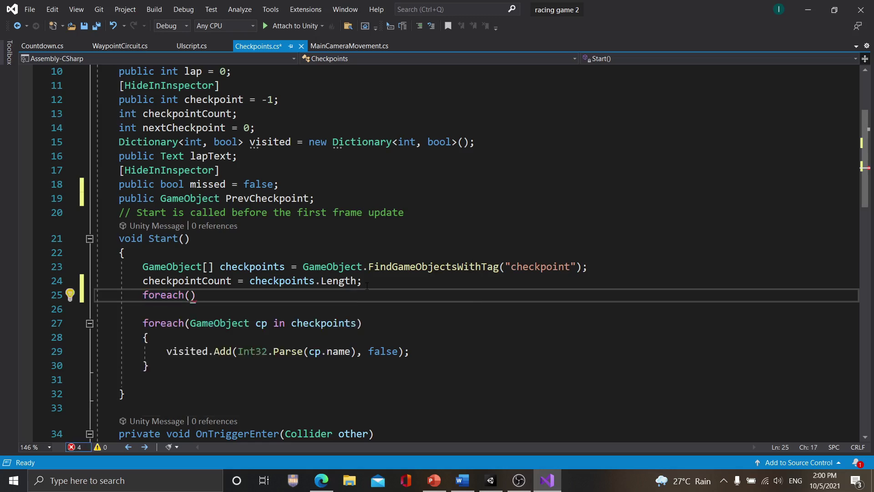
pyautogui.write('G')
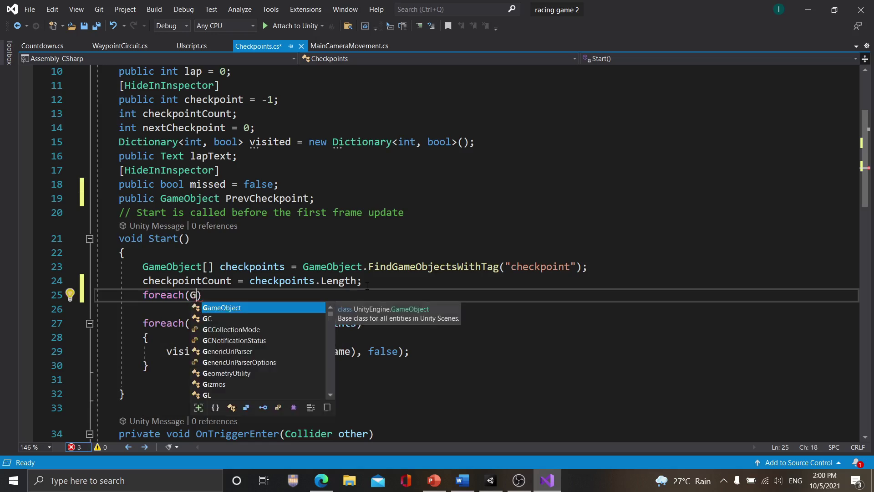
pyautogui.press('Tab')
pyautogui.write('.')
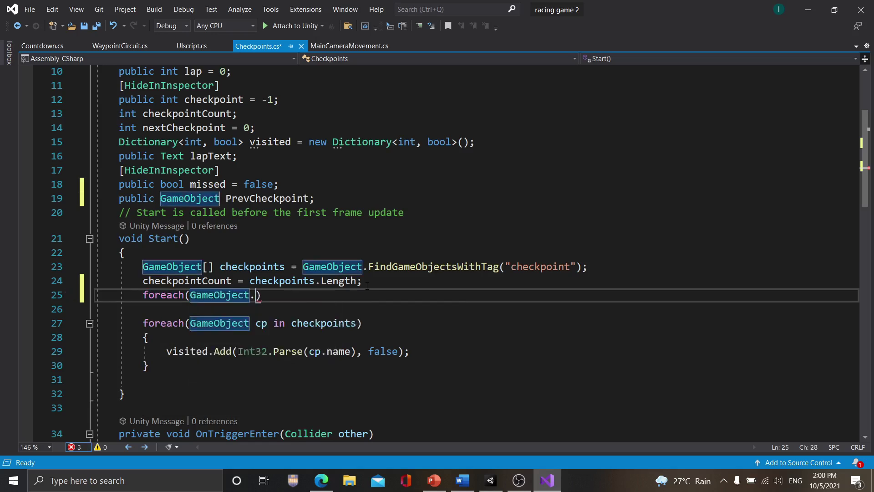
pyautogui.write('name')
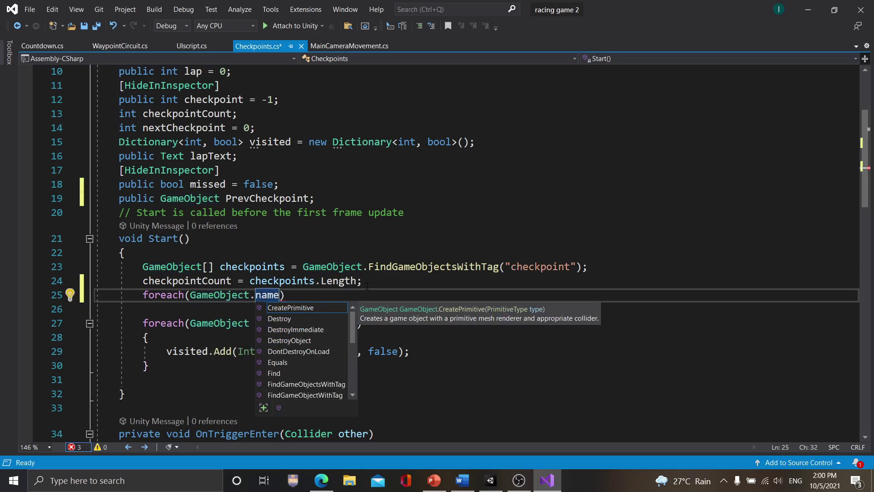
pyautogui.write('==')
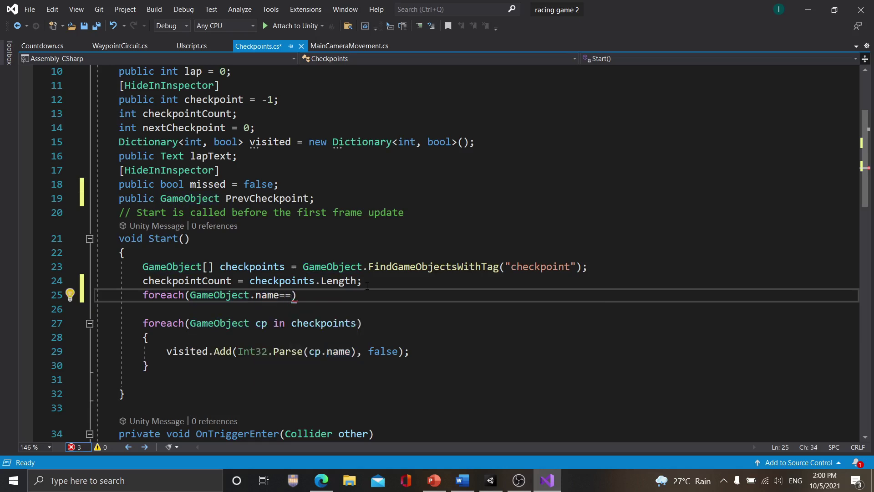
pyautogui.write('"')
pyautogui.write('0')
pyautogui.press('Right')
pyautogui.press('Right')
pyautogui.press('Return')
pyautogui.write('{')
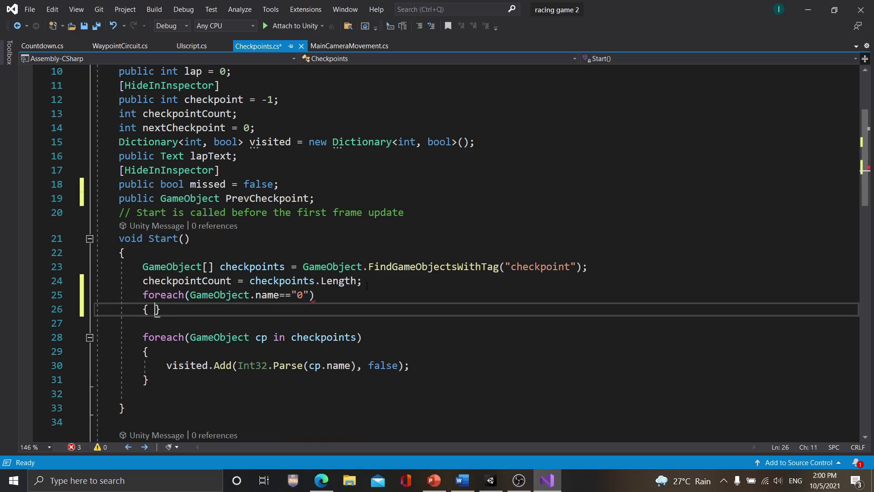
pyautogui.press('Return')
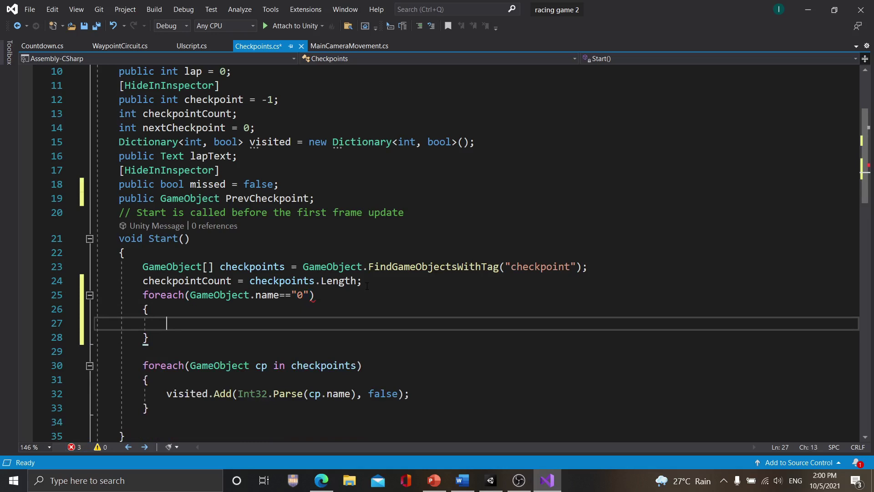
# - Begin an if statement on checpoint.name inside the loop body
pyautogui.write('P')
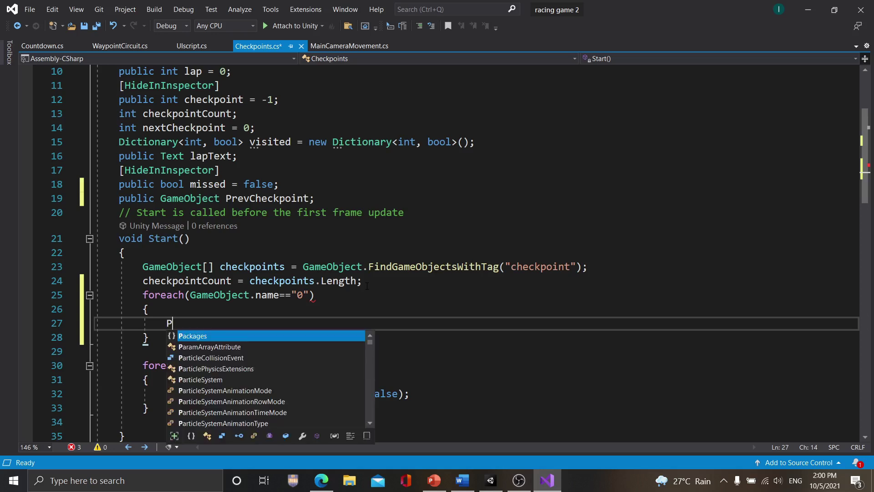
pyautogui.write('re')
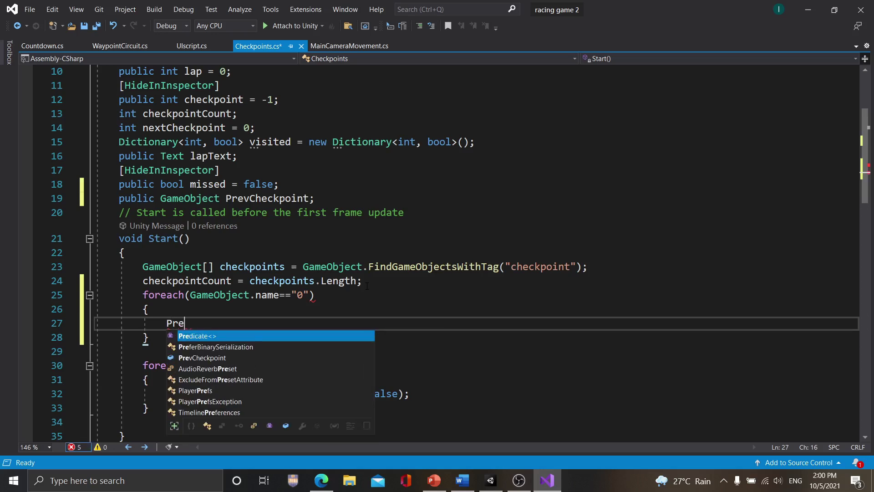
pyautogui.press('Down')
pyautogui.press('Down')
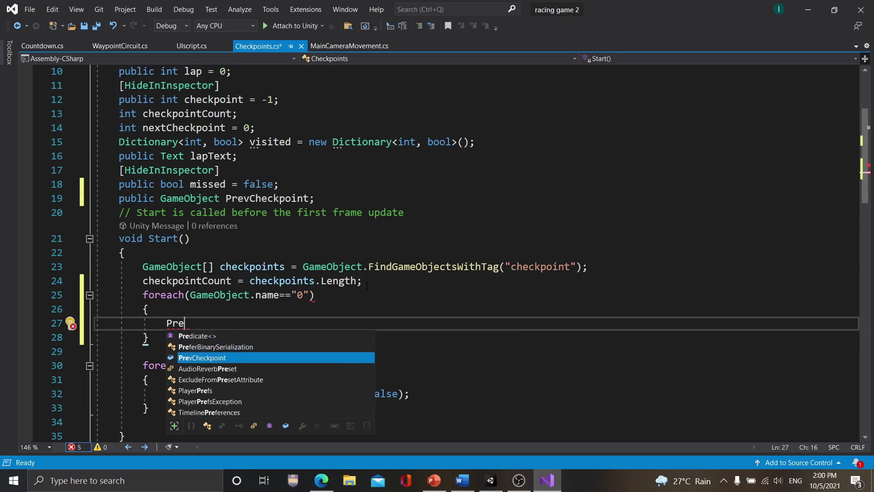
pyautogui.press('Tab')
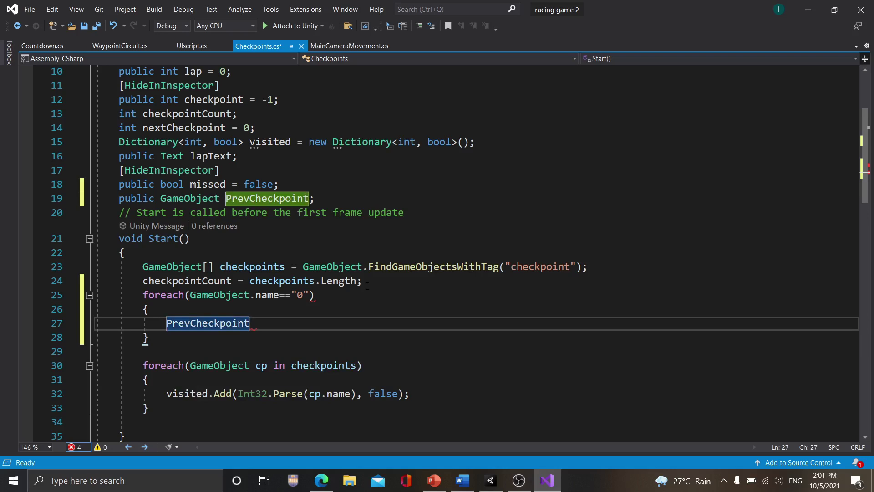
pyautogui.press('BackSpace')
pyautogui.press('BackSpace')
pyautogui.press('BackSpace')
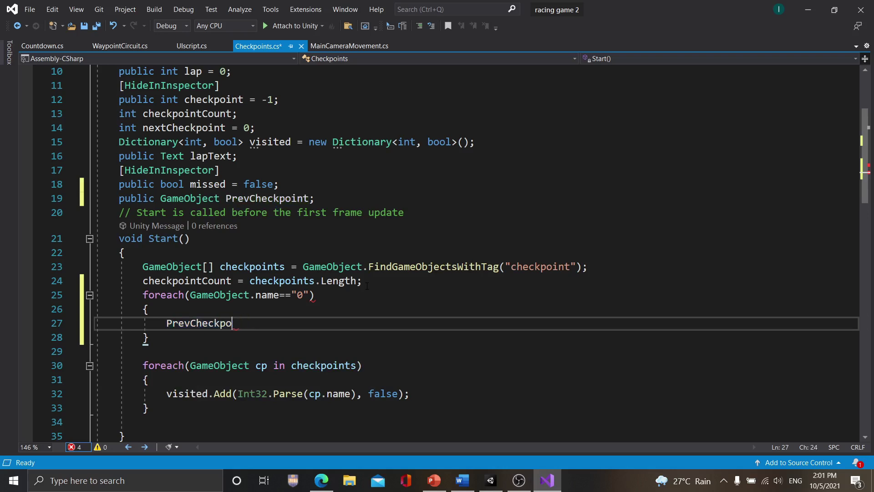
pyautogui.press('BackSpace')
pyautogui.press('BackSpace')
pyautogui.press('BackSpace')
pyautogui.press('BackSpace')
pyautogui.press('BackSpace')
pyautogui.press('BackSpace')
pyautogui.press('BackSpace')
pyautogui.press('BackSpace')
pyautogui.press('BackSpace')
pyautogui.press('BackSpace')
pyautogui.press('BackSpace')
pyautogui.write('if')
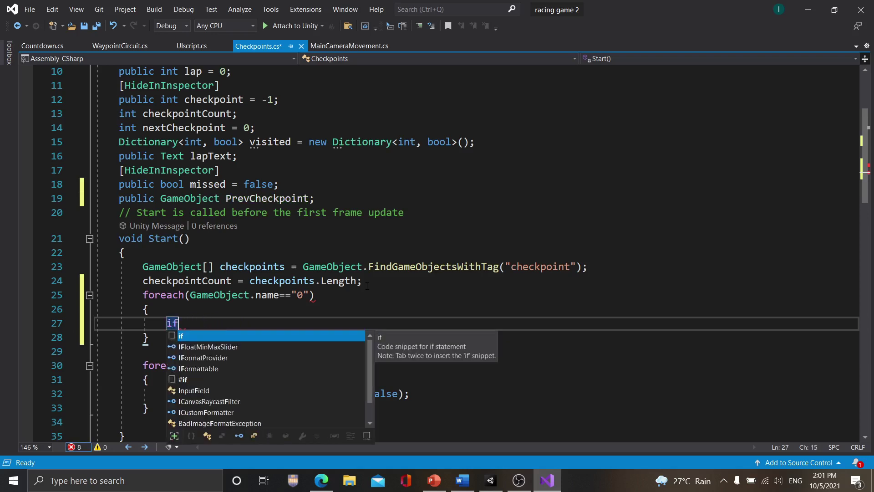
pyautogui.write('(')
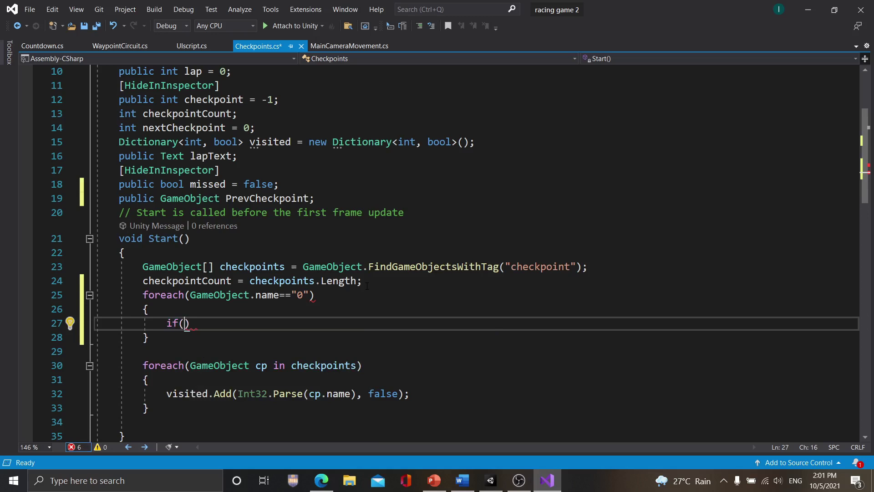
pyautogui.write('chec')
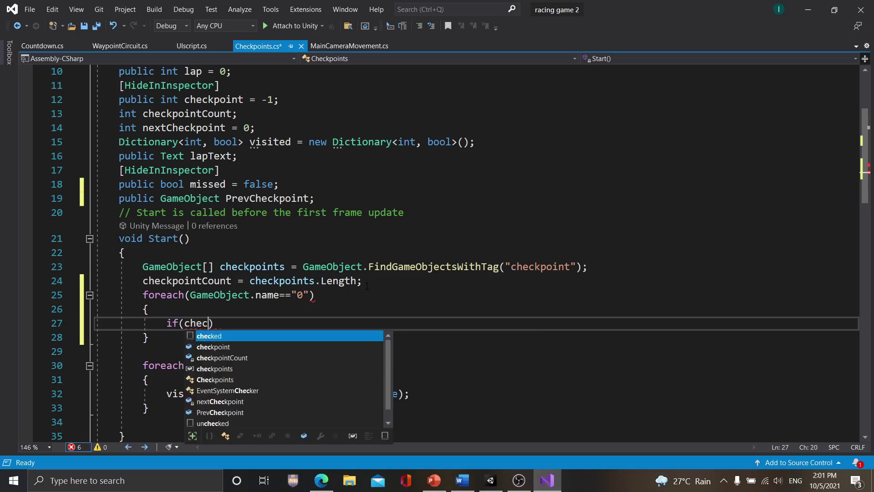
pyautogui.write('point')
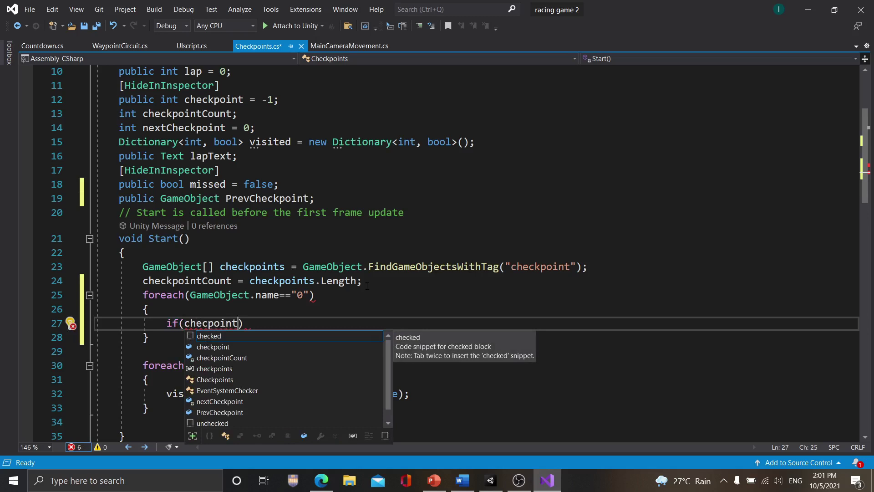
pyautogui.write('.nam')
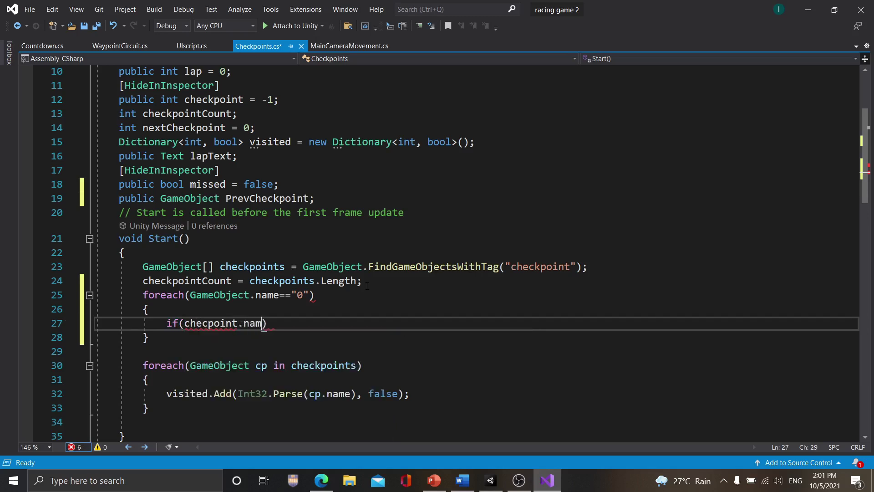
pyautogui.write('e')
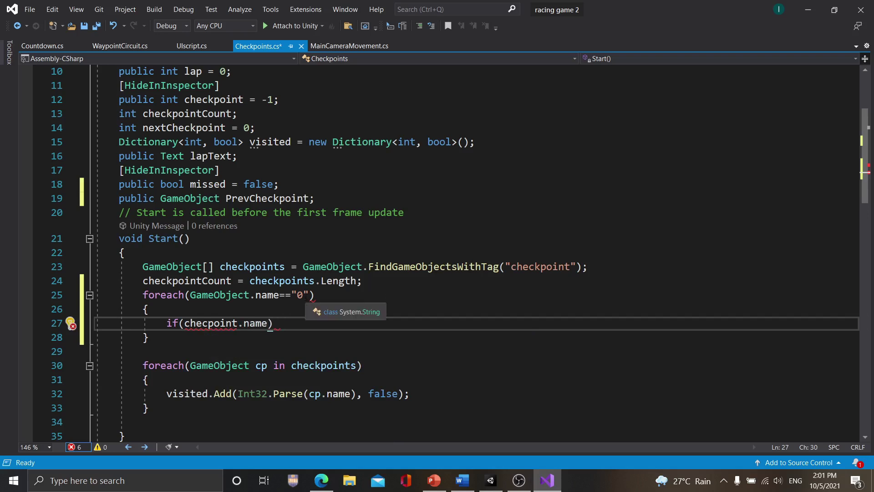
# - Replace the loop condition with GameObject chpoint in Checkpoints
pyautogui.moveTo(309, 295); pyautogui.dragTo(191, 295)
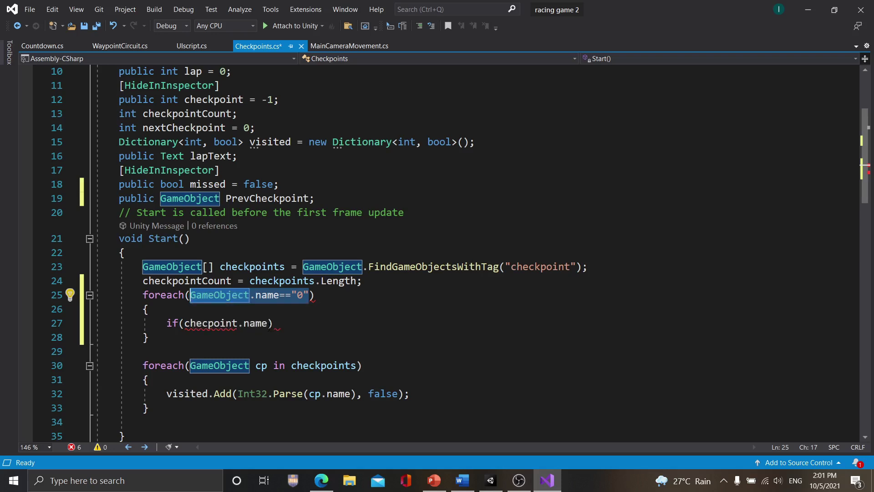
pyautogui.moveTo(269, 324); pyautogui.dragTo(184, 324)
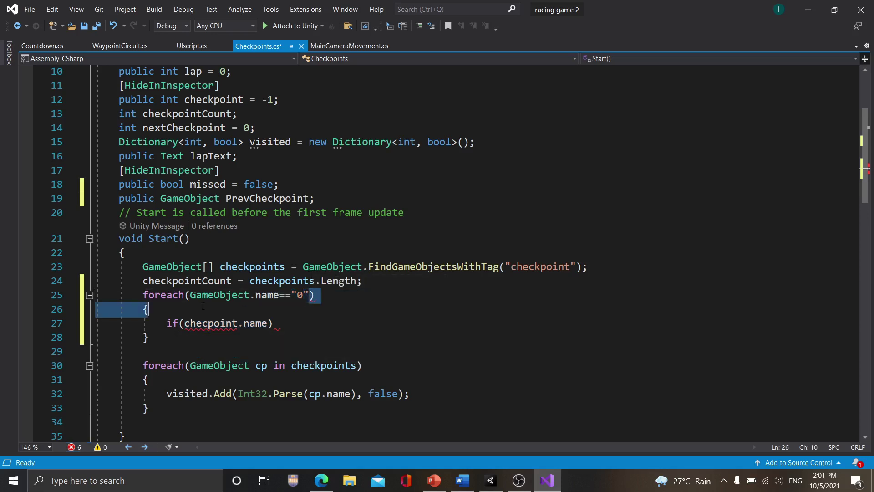
pyautogui.moveTo(309, 295); pyautogui.dragTo(193, 303)
pyautogui.press('BackSpace')
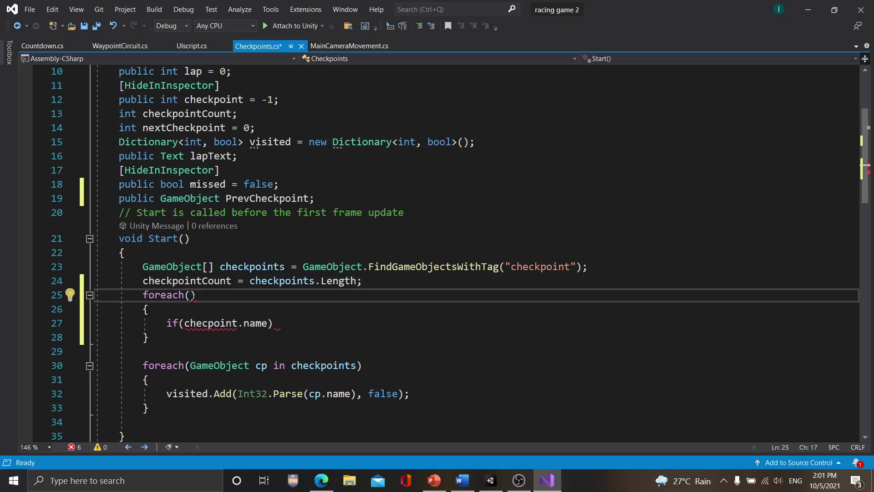
pyautogui.write('G')
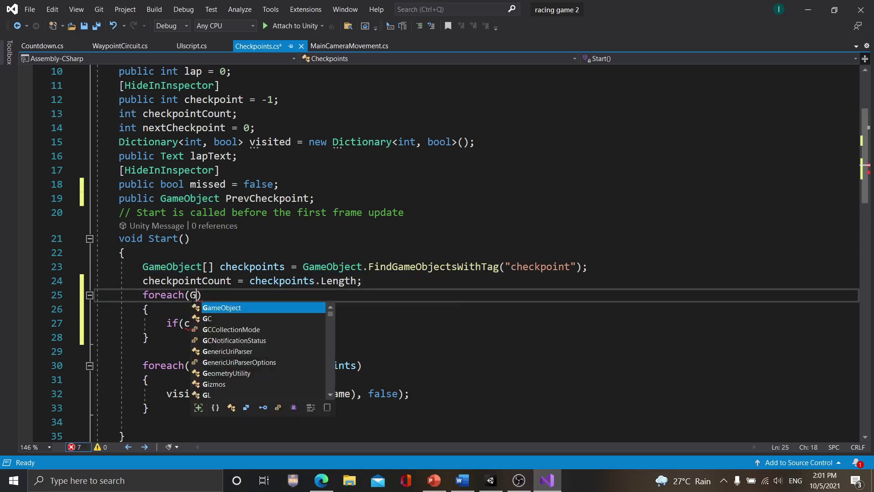
pyautogui.press('Tab')
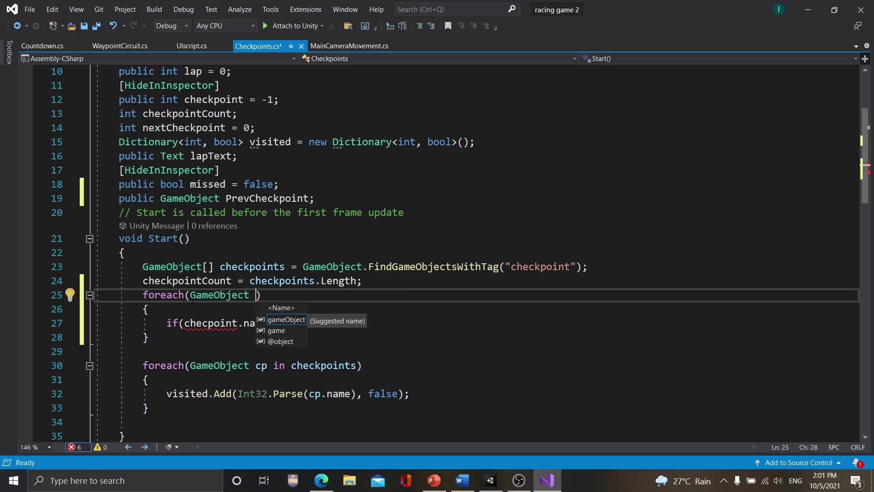
pyautogui.write('ch')
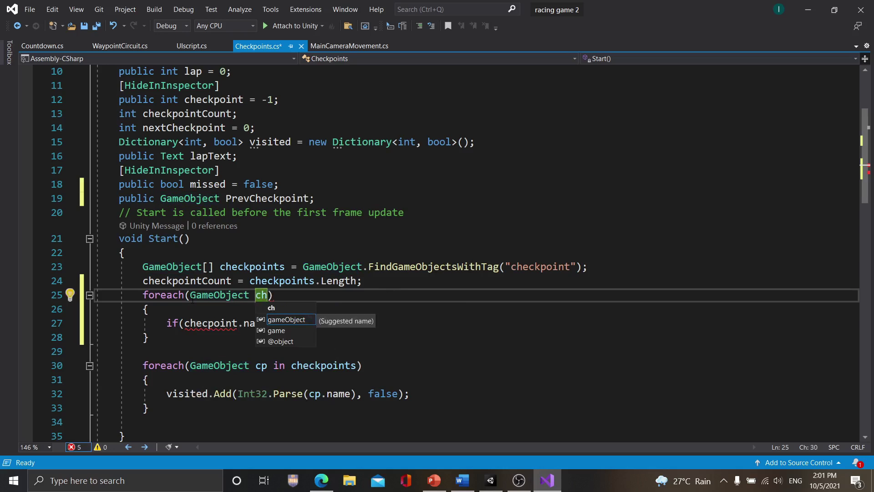
pyautogui.write('point')
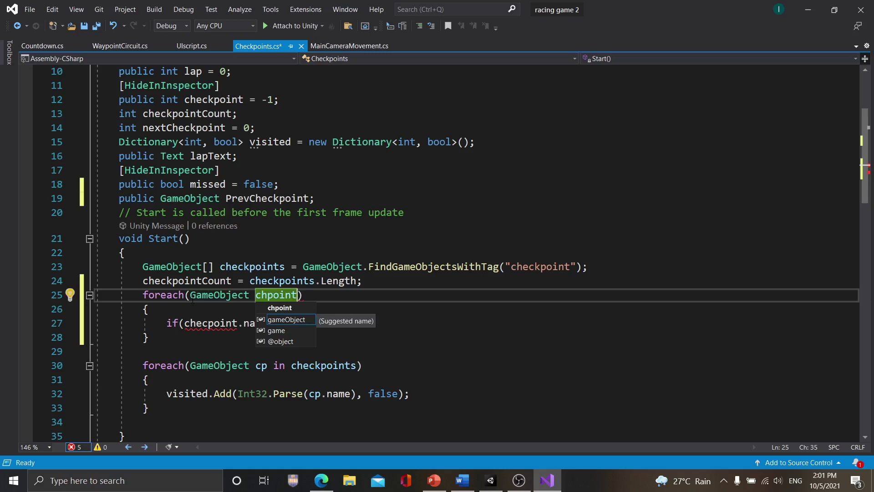
pyautogui.write(' in ')
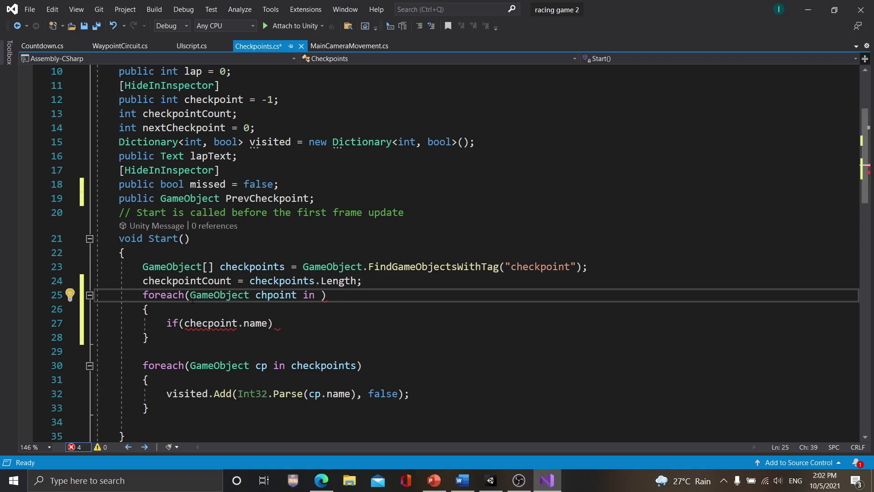
pyautogui.write('C')
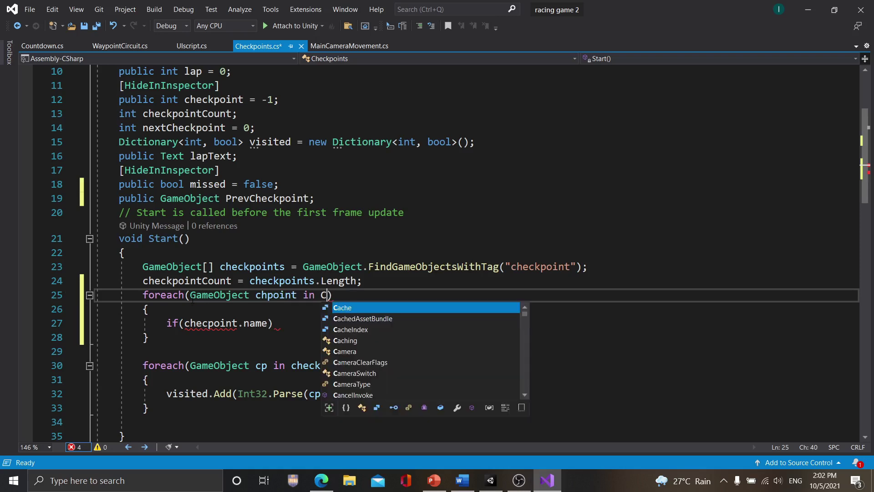
pyautogui.write('he')
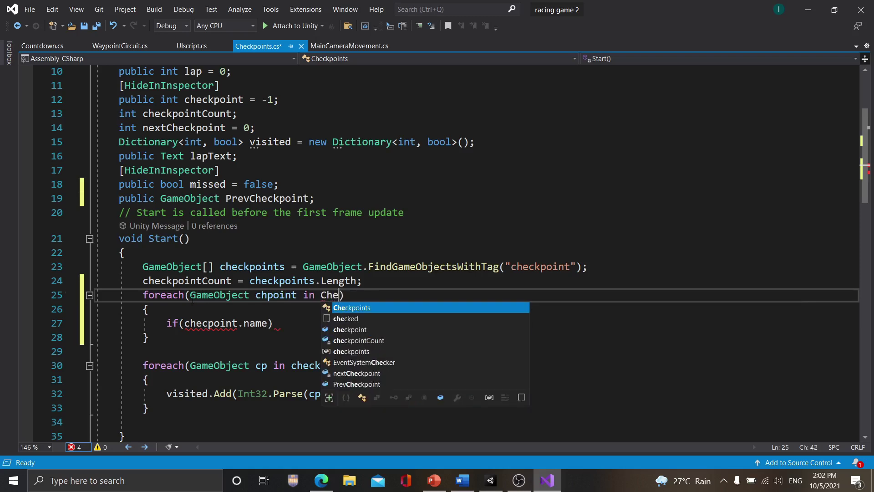
pyautogui.write('c')
pyautogui.press('Tab')
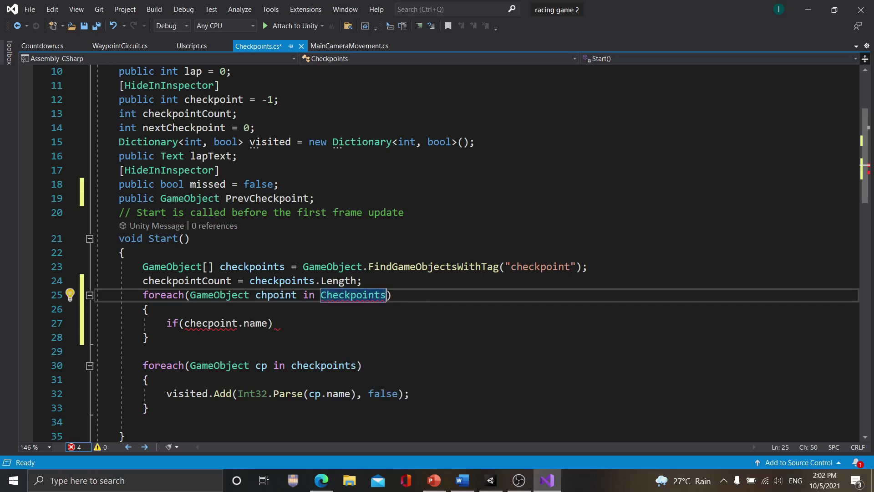
# - Fix the spelling to chpoint and finish the if (chpoint.name == "0") block
pyautogui.moveTo(238, 323); pyautogui.dragTo(198, 323)
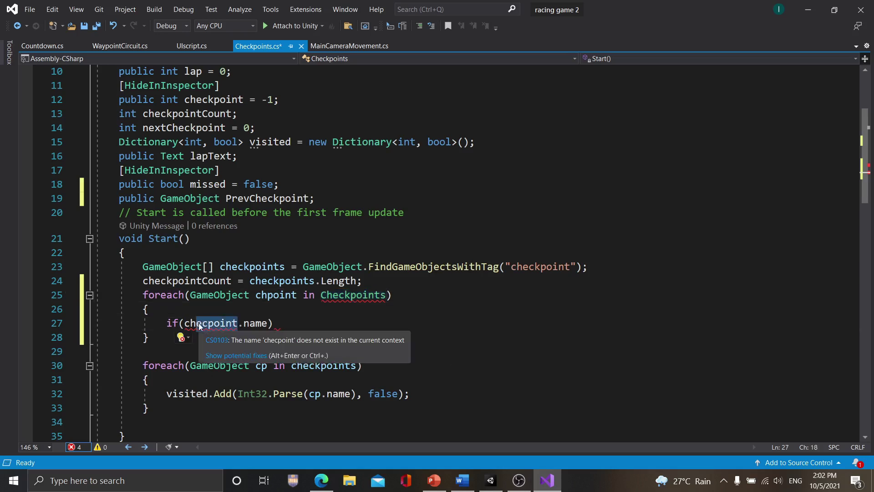
pyautogui.write('p')
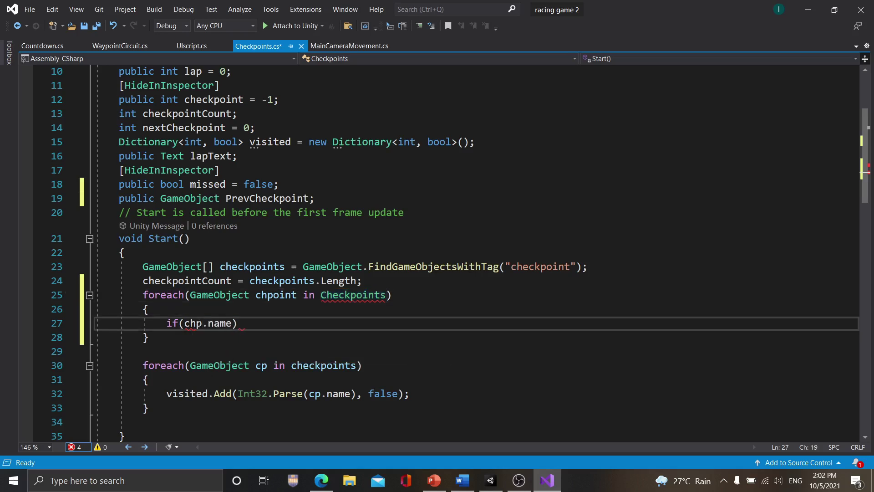
pyautogui.write('o')
pyautogui.write('int')
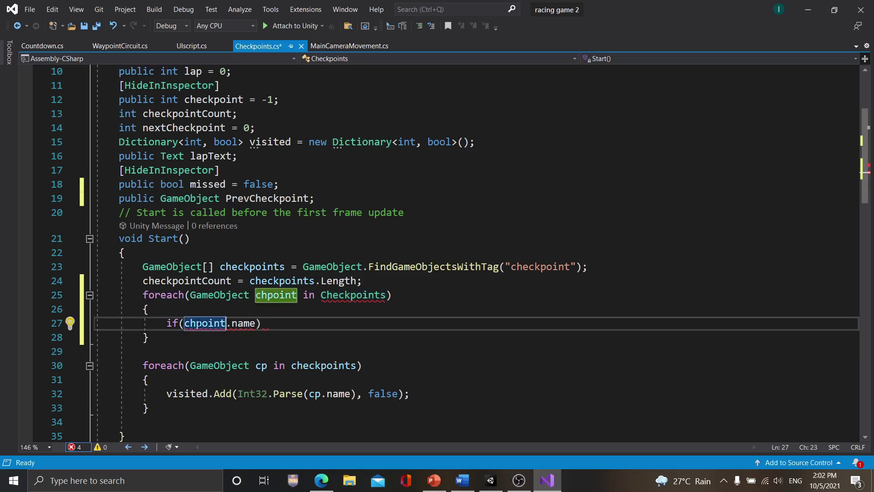
pyautogui.press('Right')
pyautogui.press('Right')
pyautogui.press('Right')
pyautogui.press('Right')
pyautogui.press('Right')
pyautogui.write('=')
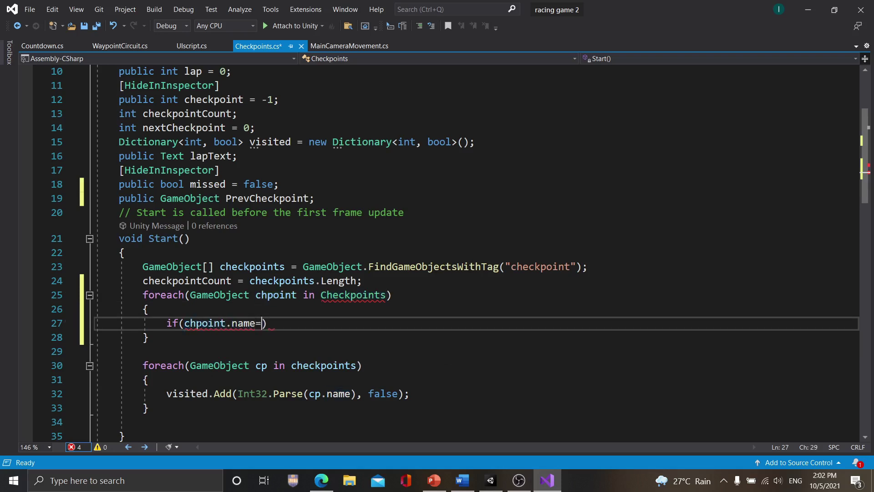
pyautogui.write('=')
pyautogui.write('"')
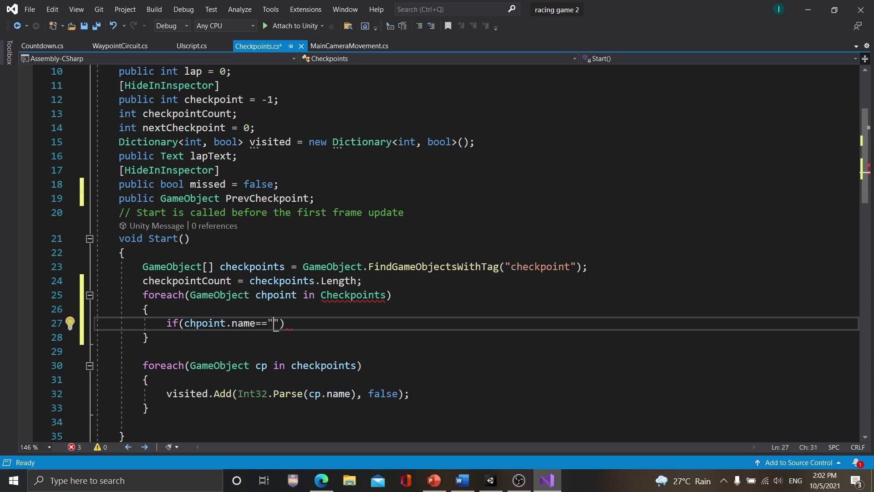
pyautogui.write('0"')
pyautogui.write(')')
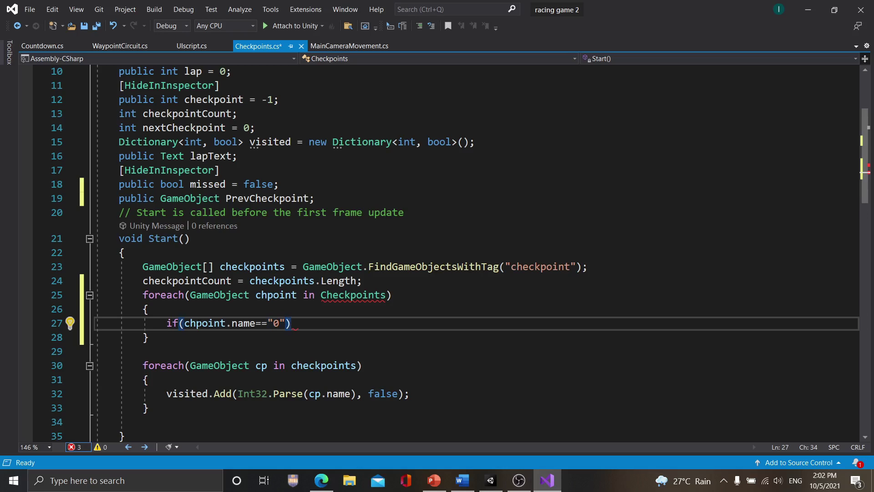
pyautogui.write('{')
pyautogui.press('Return')
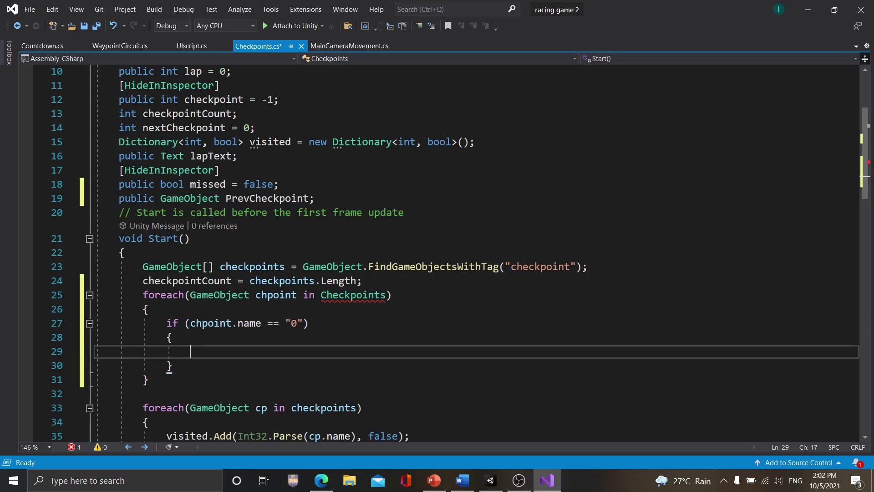
# - Inside the if block, assign PrevCheckpoint = chpoint; followed by break;
pyautogui.write('Pr')
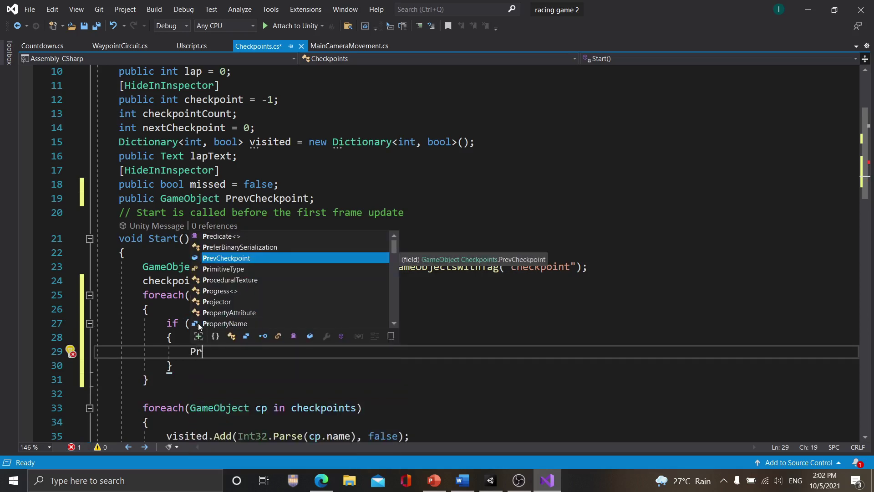
pyautogui.press('Tab')
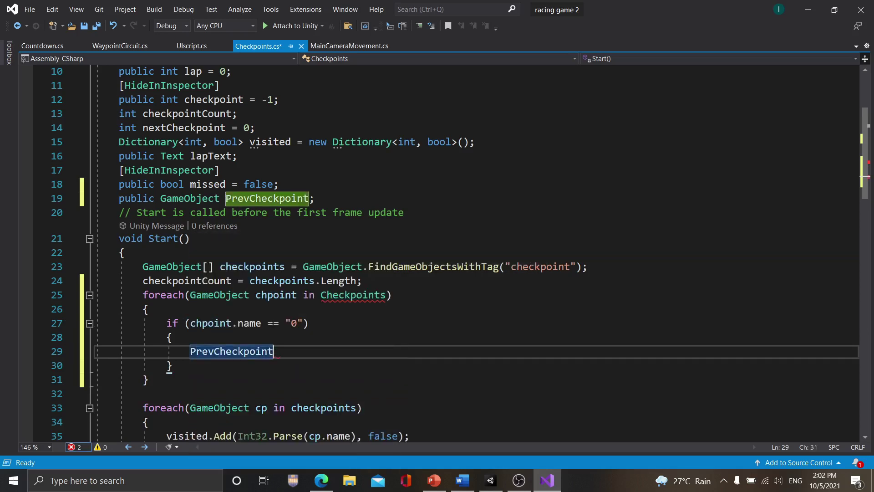
pyautogui.write('=')
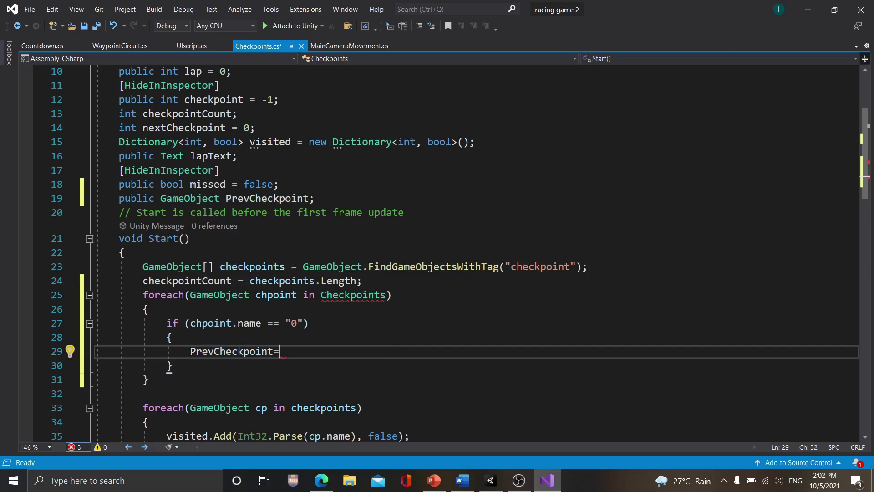
pyautogui.write('ch')
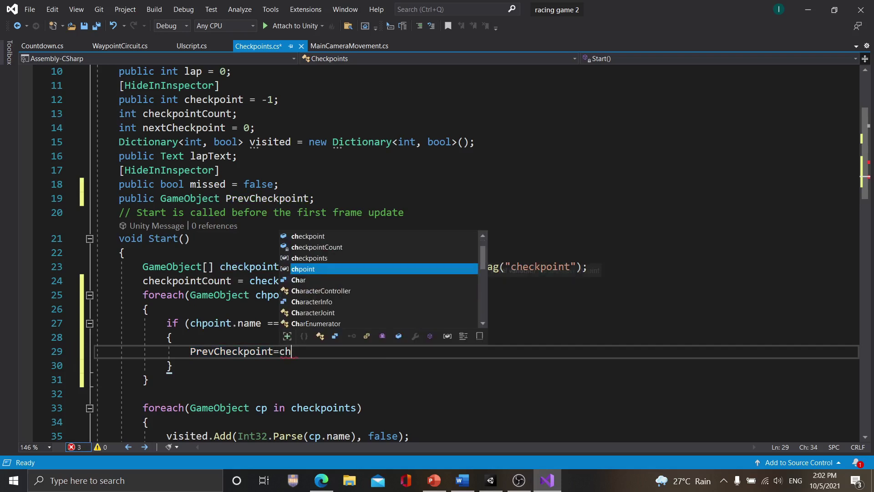
pyautogui.press('Tab')
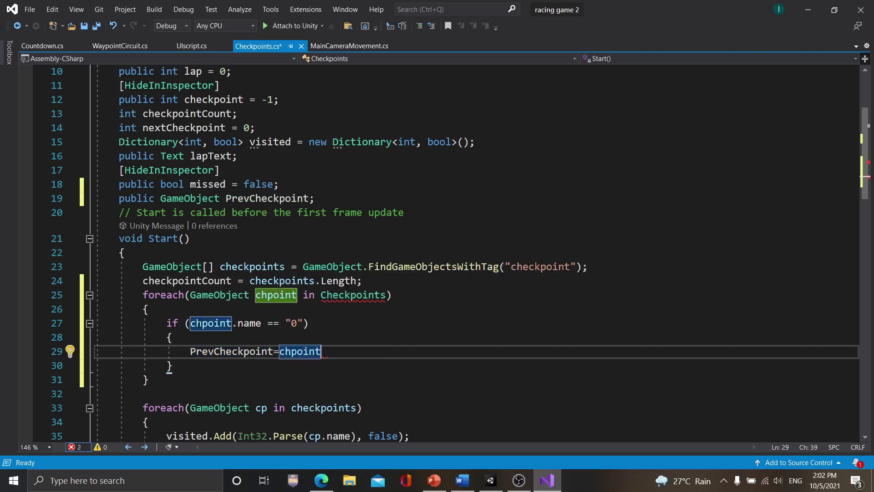
pyautogui.write(';')
pyautogui.press('Return')
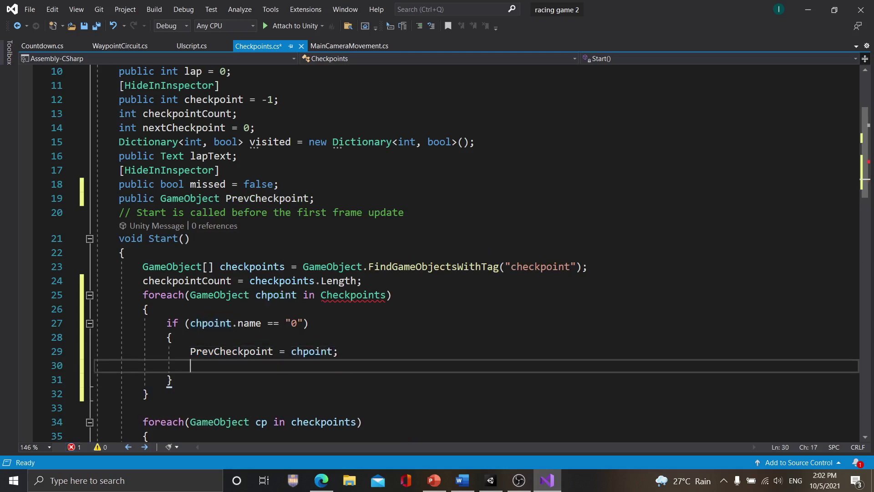
pyautogui.write('b')
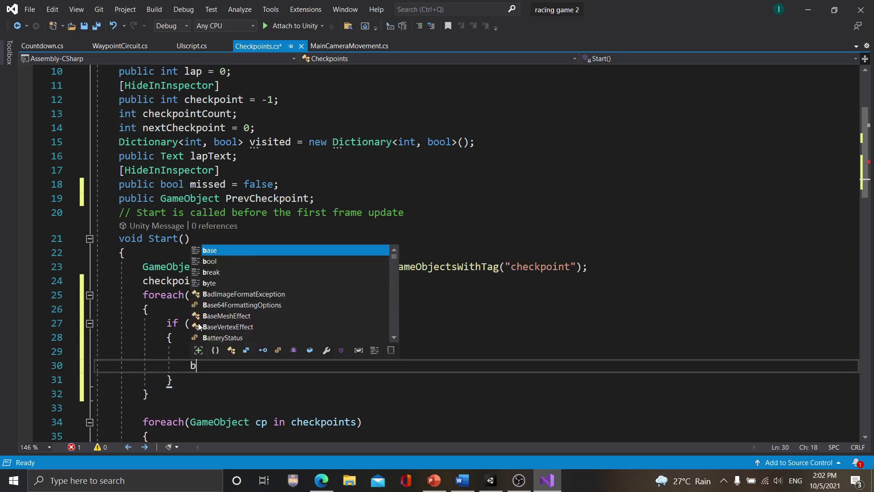
pyautogui.write('reak;')
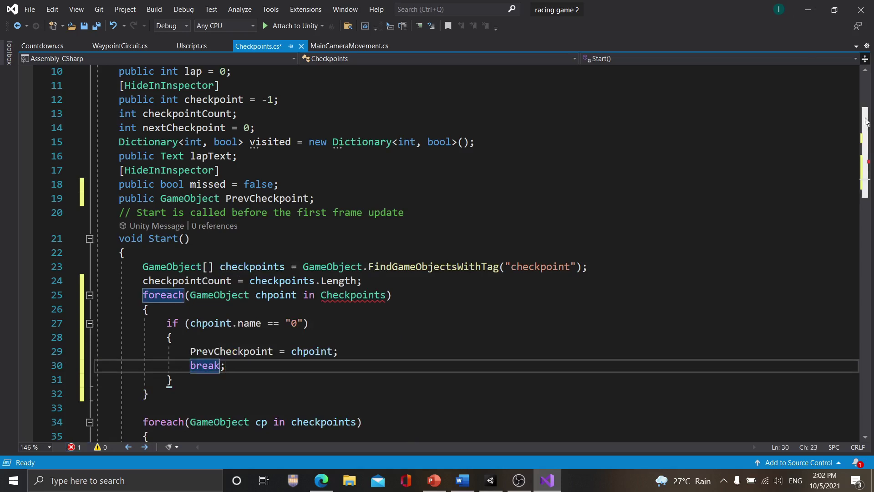
# - In OnTriggerEnter's checkpoint block, add PrevCheckpoint = other.gameObject; and save Checkpoints.cs
pyautogui.moveTo(865, 121); pyautogui.dragTo(865, 162)
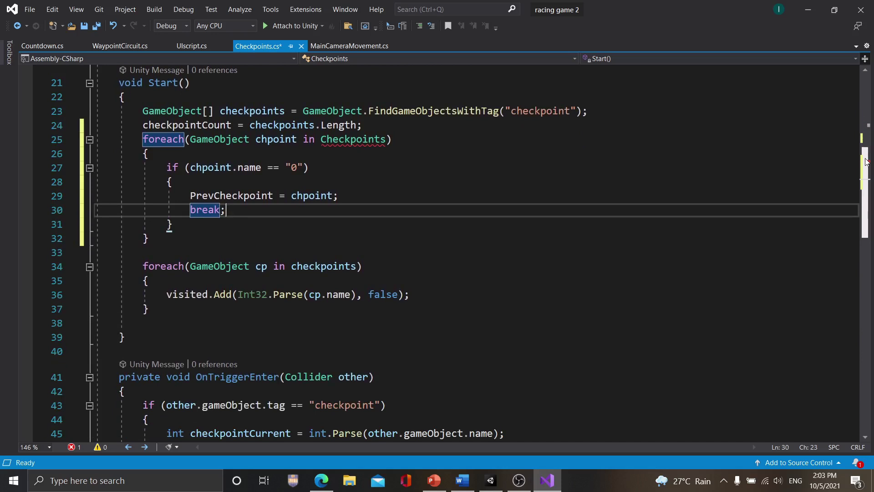
pyautogui.moveTo(865, 161); pyautogui.dragTo(866, 258)
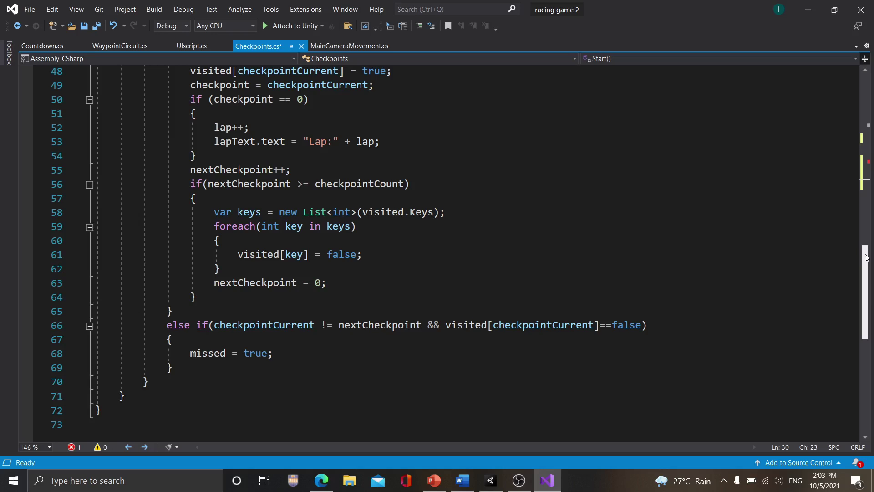
pyautogui.moveTo(866, 258); pyautogui.dragTo(866, 231)
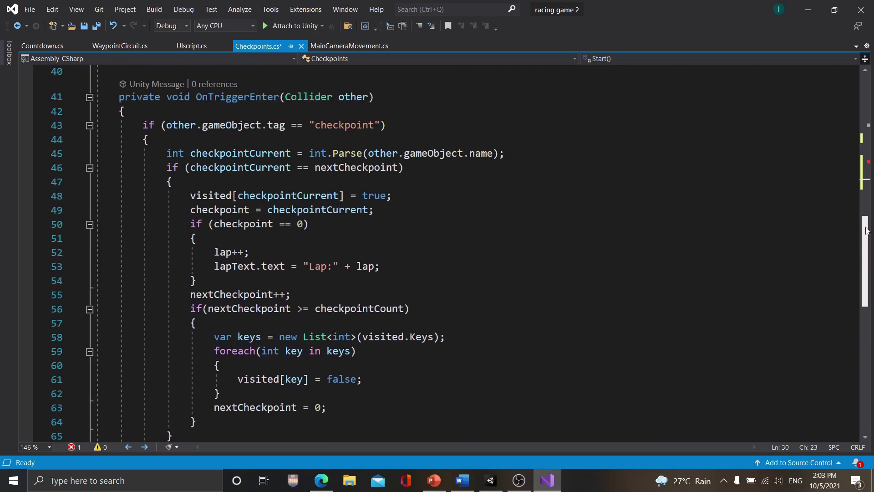
pyautogui.click(342, 183)
pyautogui.press('Return')
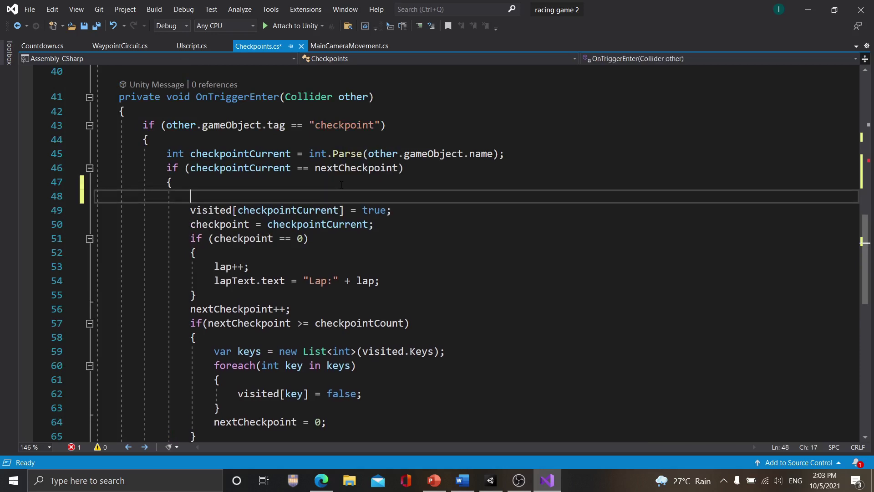
pyautogui.write('Pre')
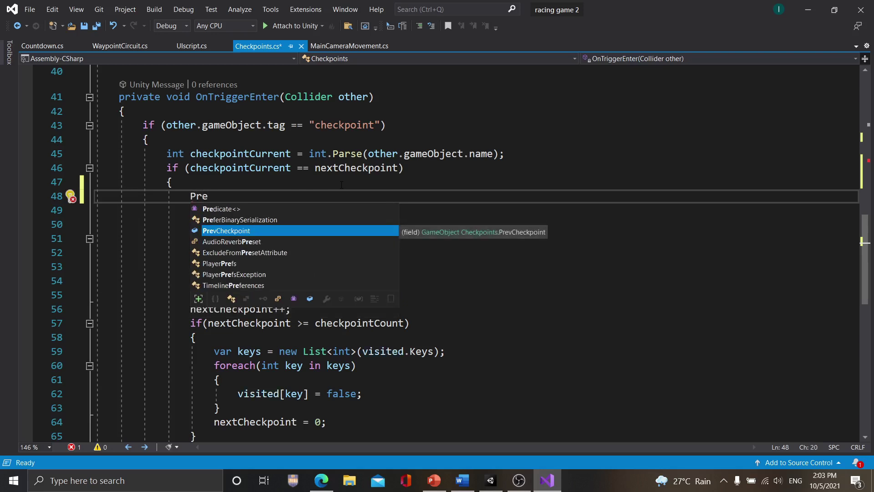
pyautogui.press('Tab')
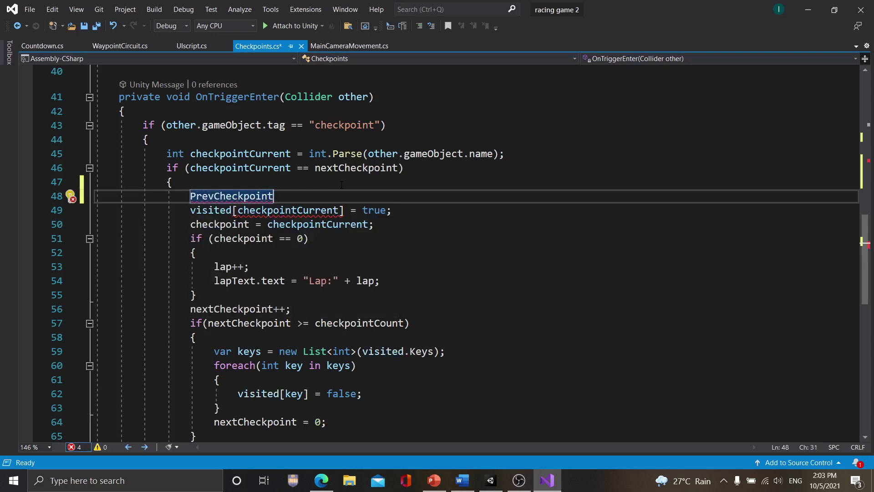
pyautogui.write('=other')
pyautogui.press('Escape')
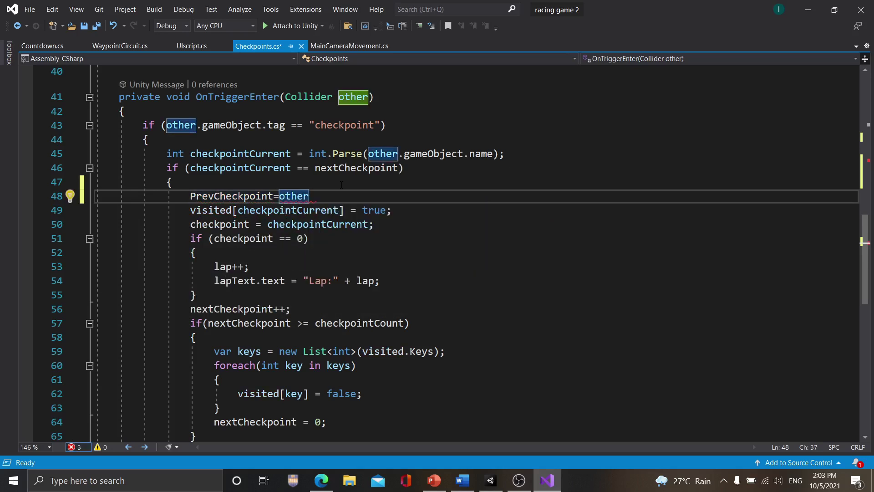
pyautogui.write('.')
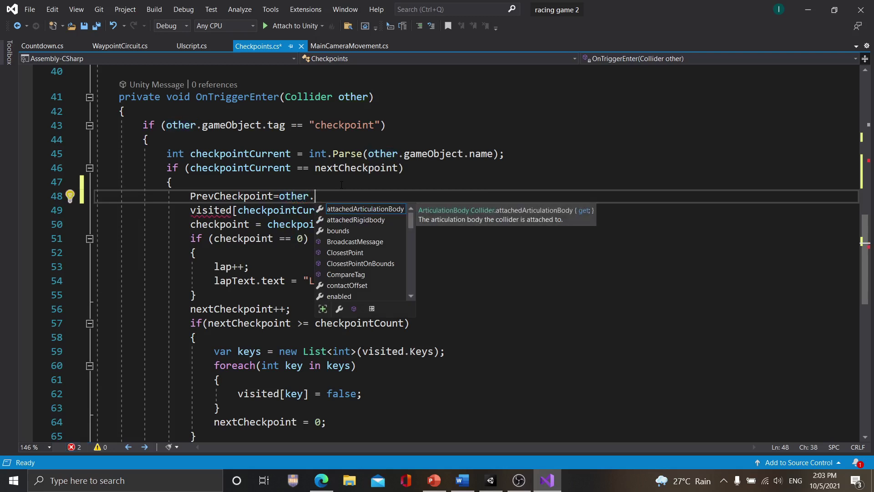
pyautogui.write('ga')
pyautogui.press('Tab')
pyautogui.write(';')
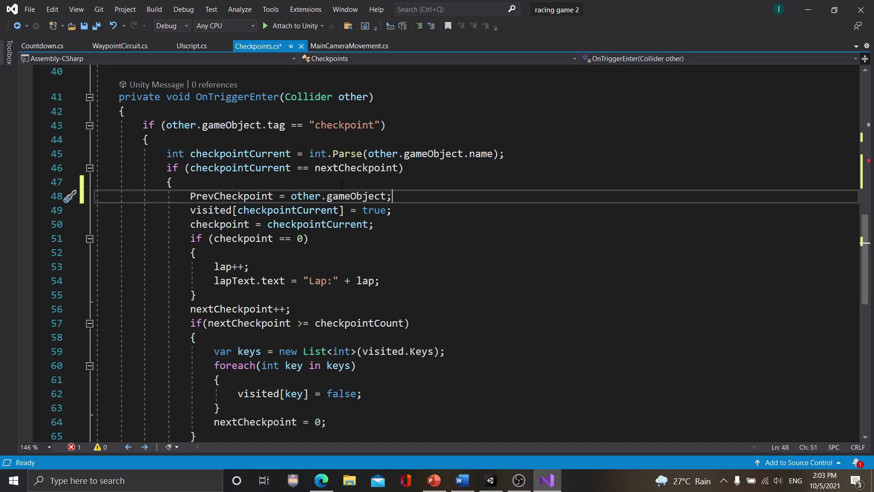
pyautogui.hotkey('ctrl', 's')
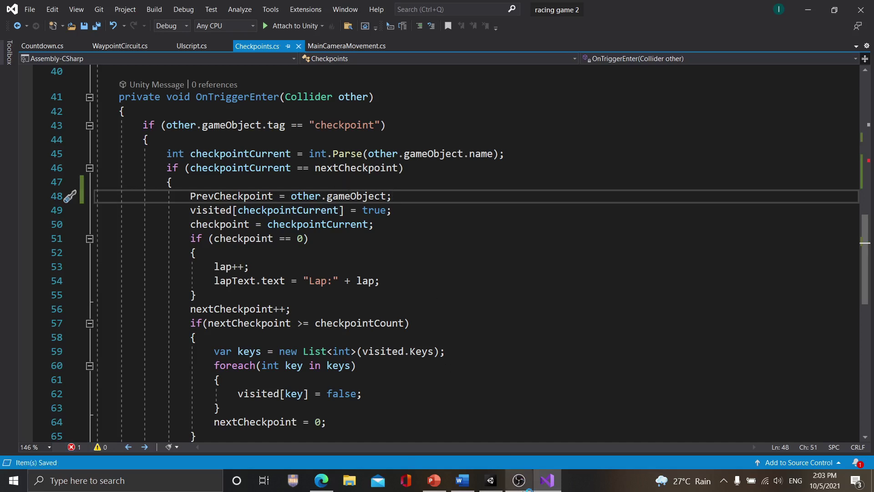
# - Switch to Unity, select the yellow Car, note the CS0119 error, and return to Visual Studio
pyautogui.moveTo(499, 486)
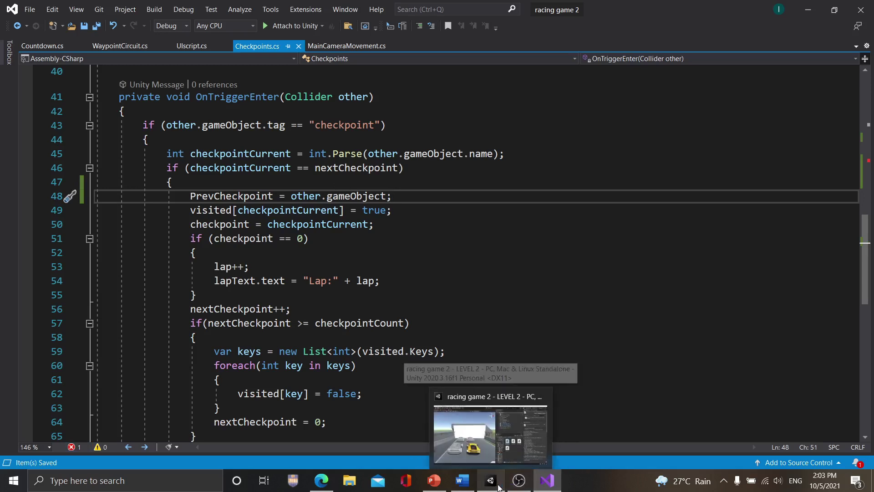
pyautogui.click(499, 486)
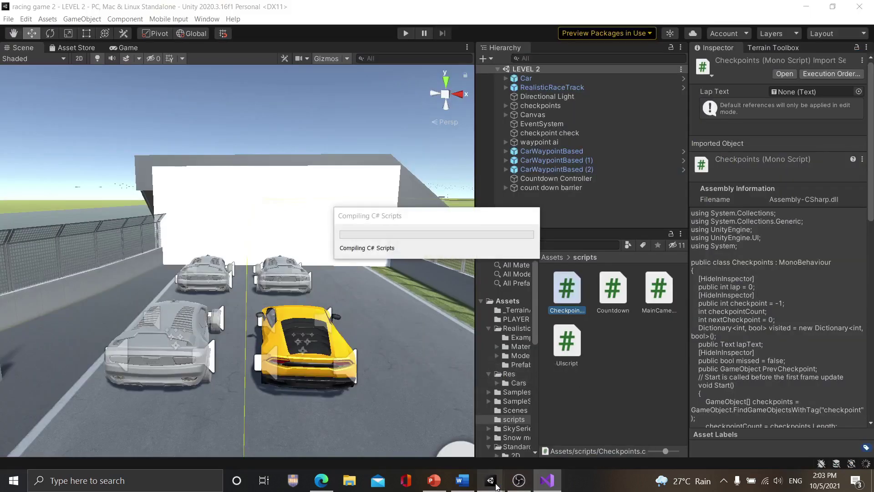
pyautogui.click(306, 335)
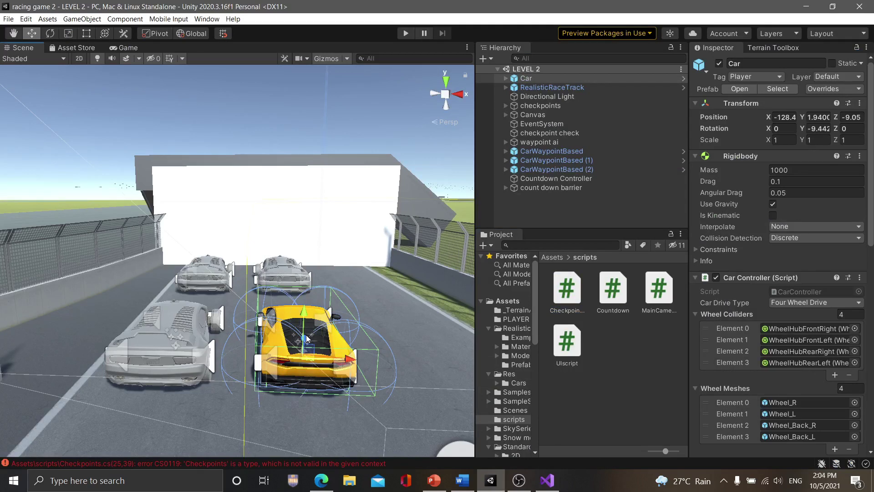
pyautogui.click(516, 486)
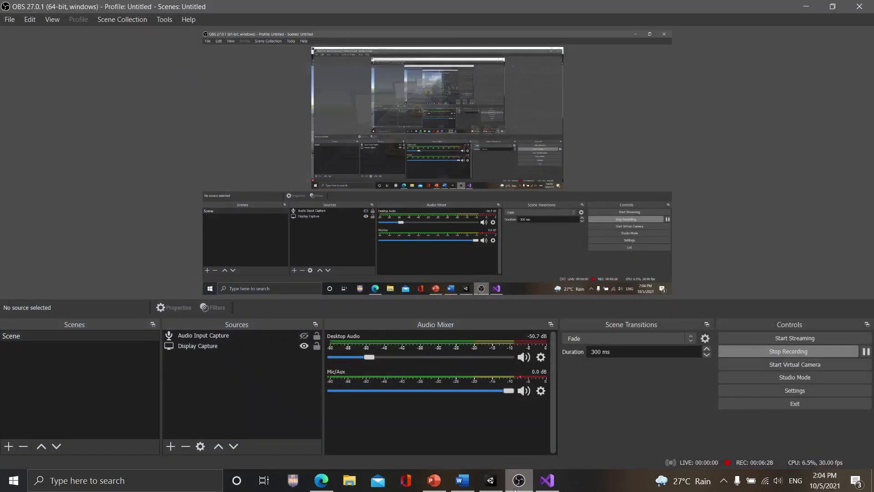
pyautogui.click(518, 482)
pyautogui.click(546, 483)
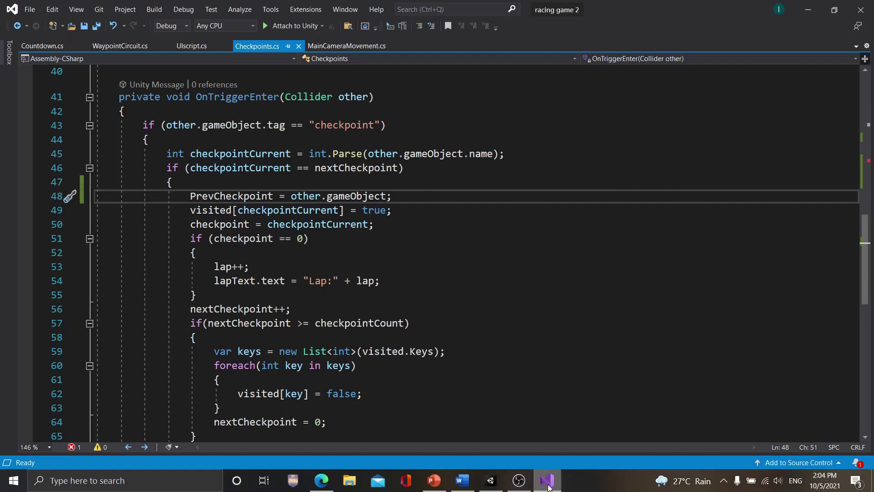
# - Scroll up to Start() and check the CS0119 error on Checkpoints in line 25
pyautogui.moveTo(548, 486); pyautogui.dragTo(513, 489)
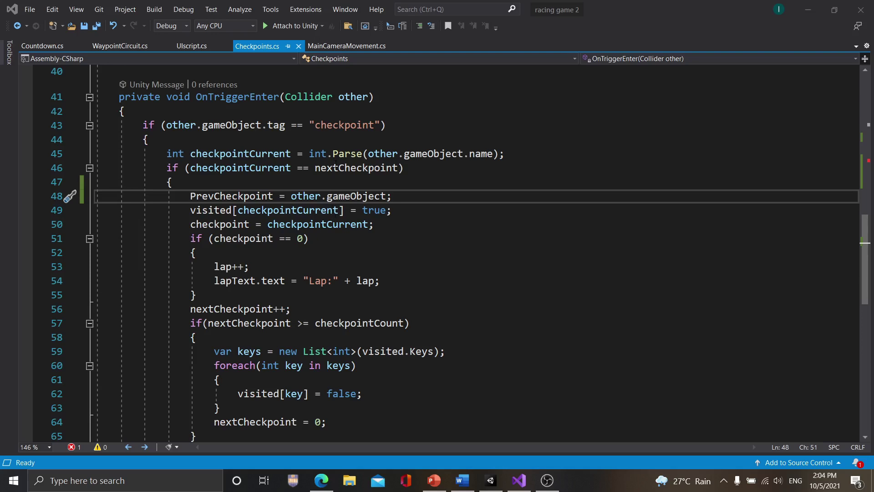
pyautogui.moveTo(863, 232); pyautogui.dragTo(852, 167)
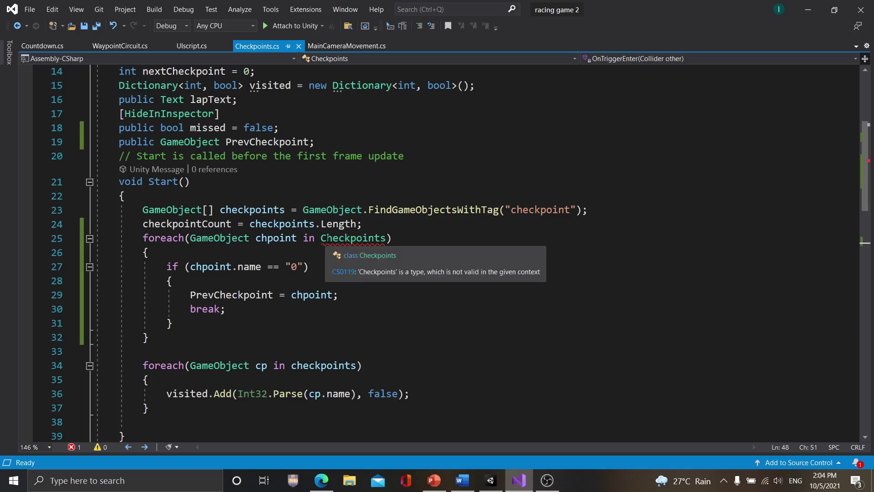
# - Change line 25's loop to iterate the lowercase checkpoints array
pyautogui.click(324, 239)
pyautogui.press('BackSpace')
pyautogui.write('c')
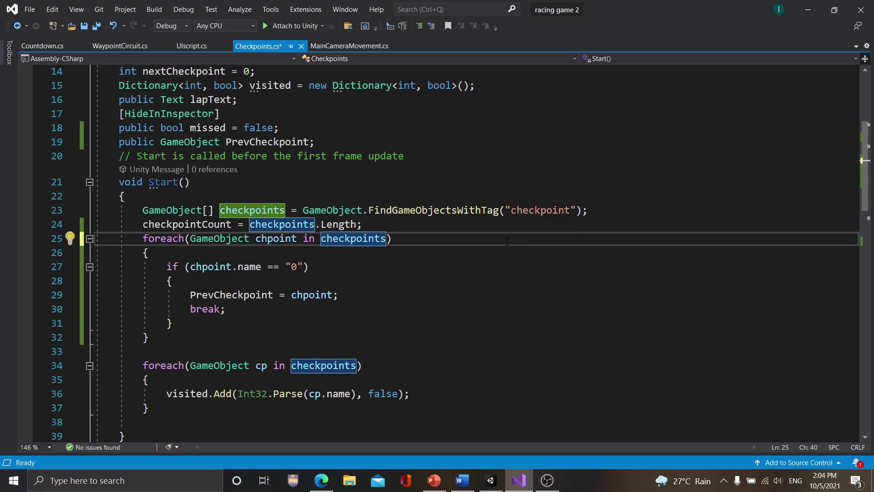
pyautogui.click(470, 264)
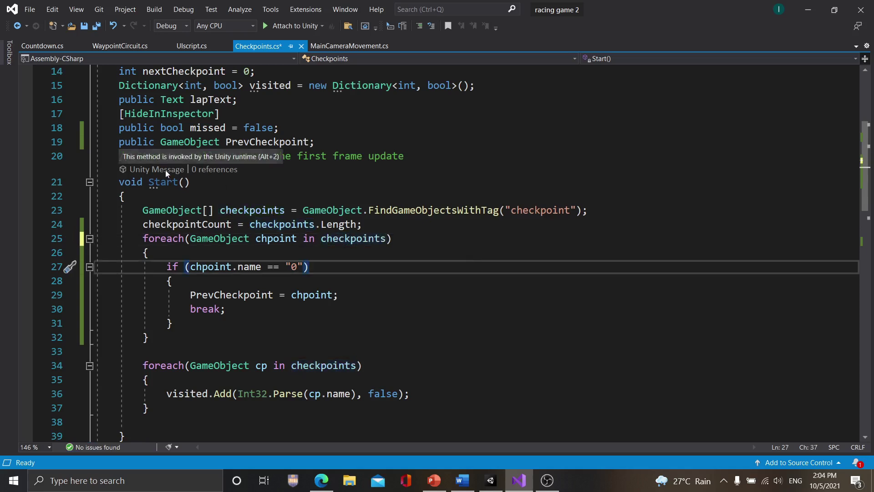
# - Review the checkpoints array declared in Start and its use in the foreach loop
pyautogui.scroll(1, 864, 164)
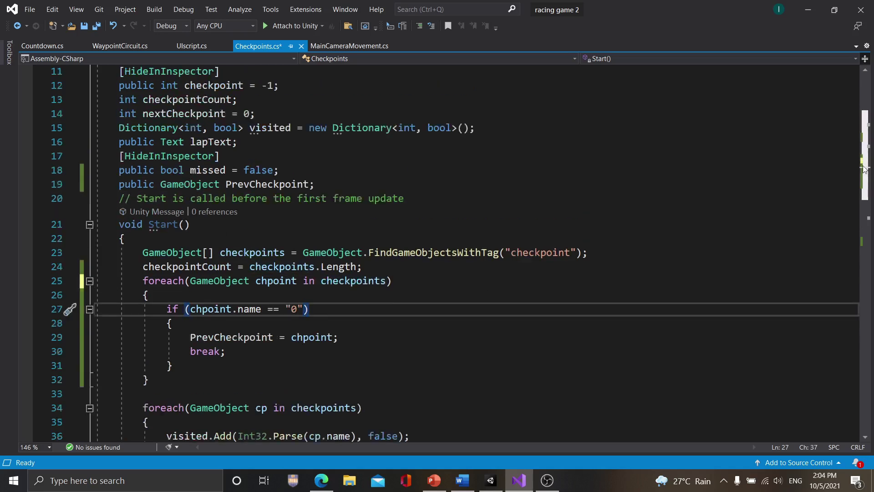
pyautogui.scroll(1, 863, 160)
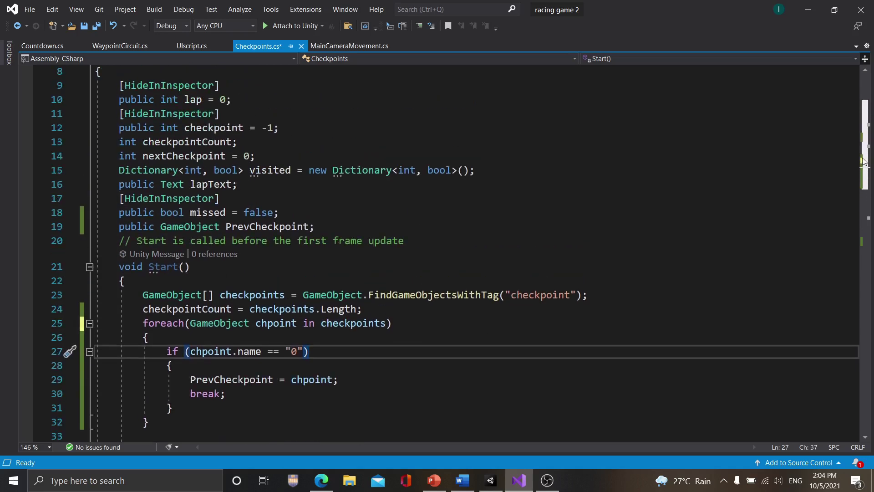
pyautogui.moveTo(864, 161); pyautogui.dragTo(863, 139)
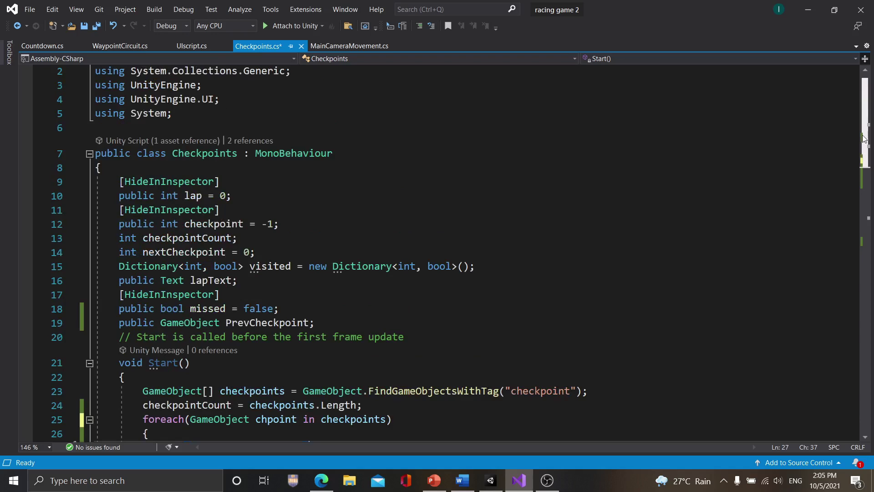
pyautogui.scroll(-4, 190, 206)
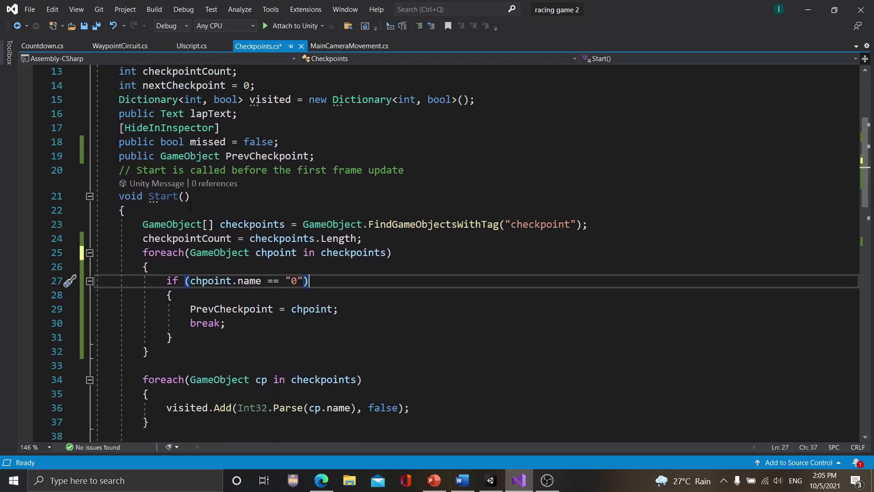
pyautogui.click(260, 224)
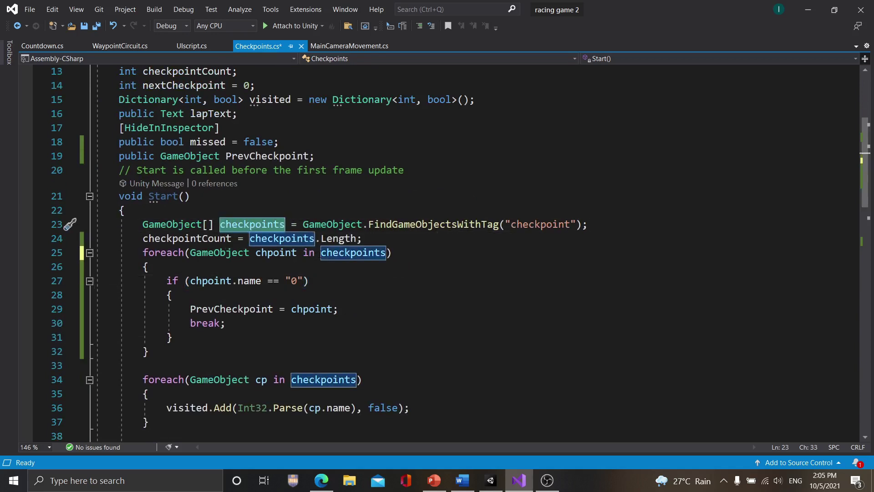
pyautogui.click(374, 252)
pyautogui.click(387, 253)
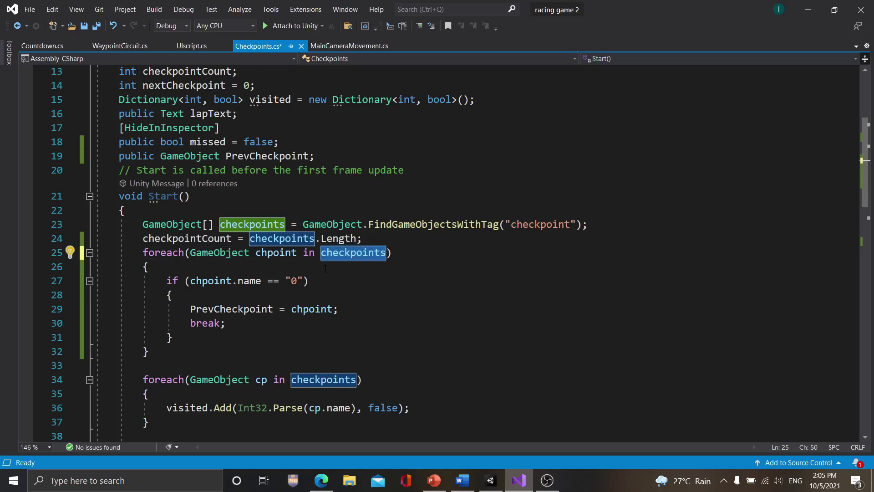
pyautogui.moveTo(326, 258)
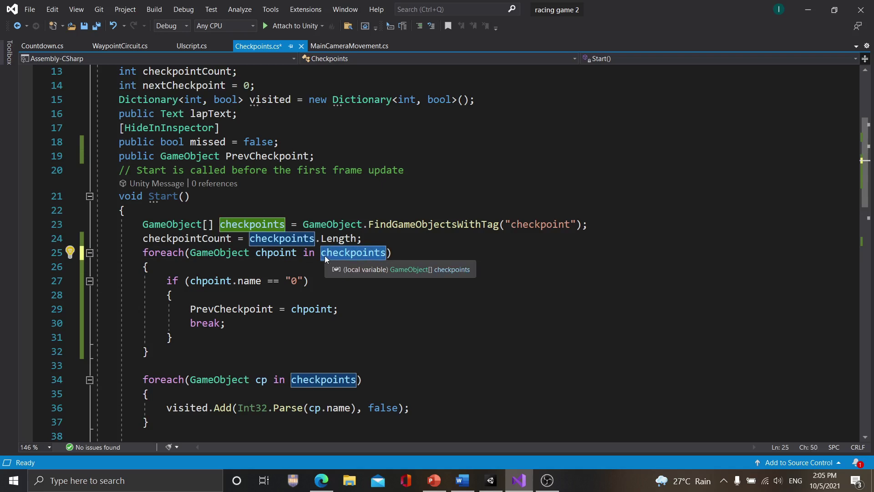
pyautogui.moveTo(188, 230)
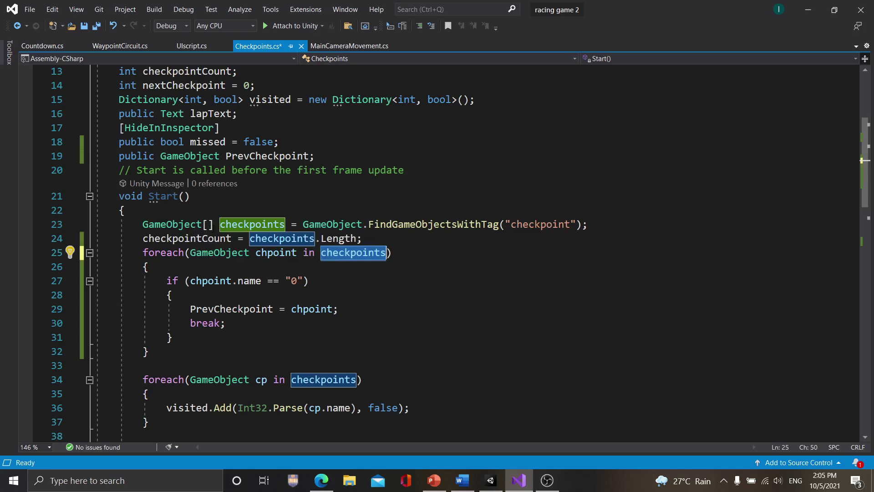
# - Save Checkpoints.cs from the toolbar and switch back to Unity
pyautogui.click(491, 484)
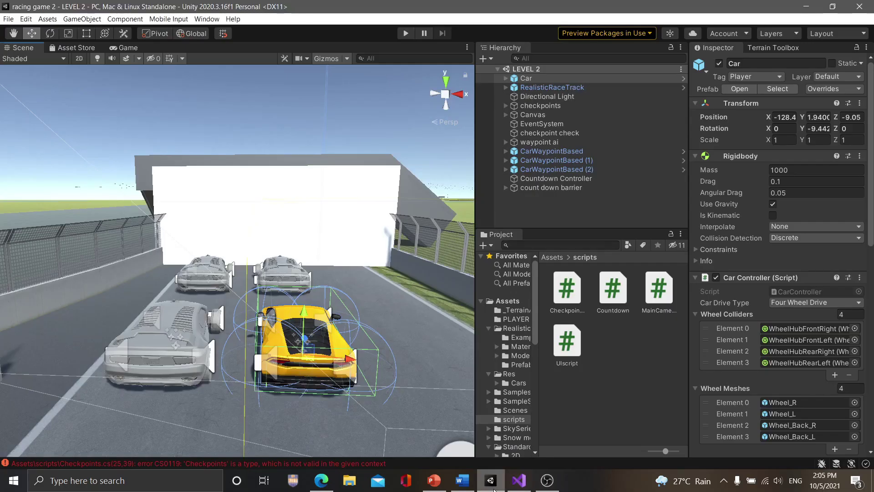
pyautogui.click(519, 480)
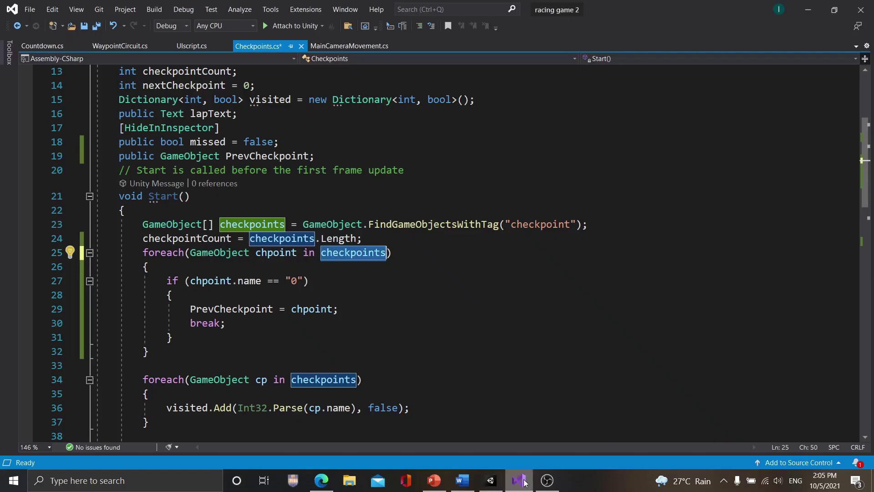
pyautogui.click(86, 26)
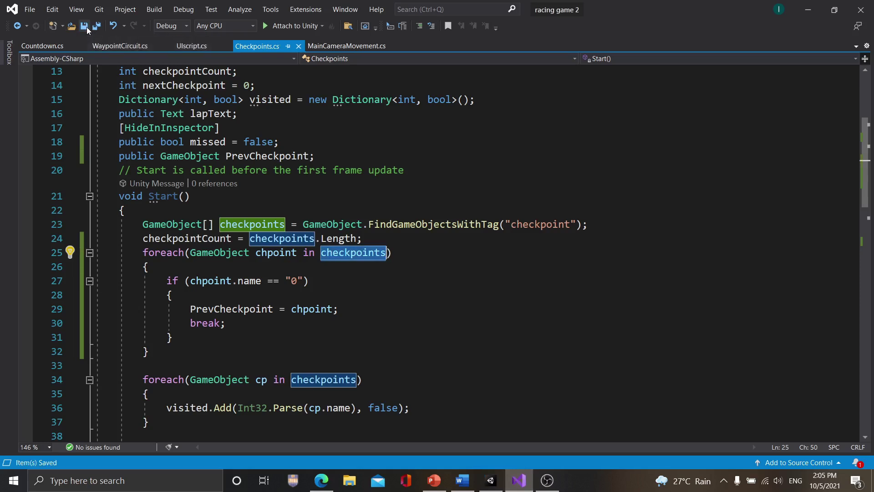
pyautogui.click(491, 480)
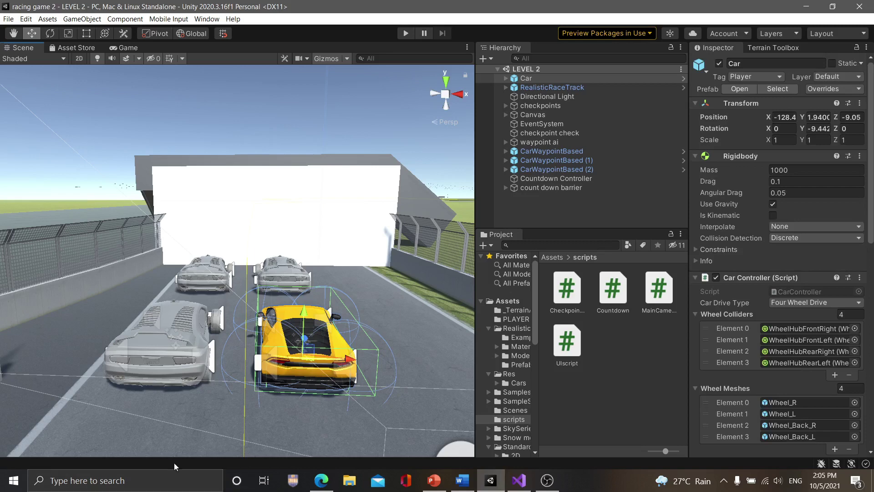
# - Create a C# script named RestPlayerCar in the scripts folder and open it in Visual Studio
pyautogui.rightClick(637, 353)
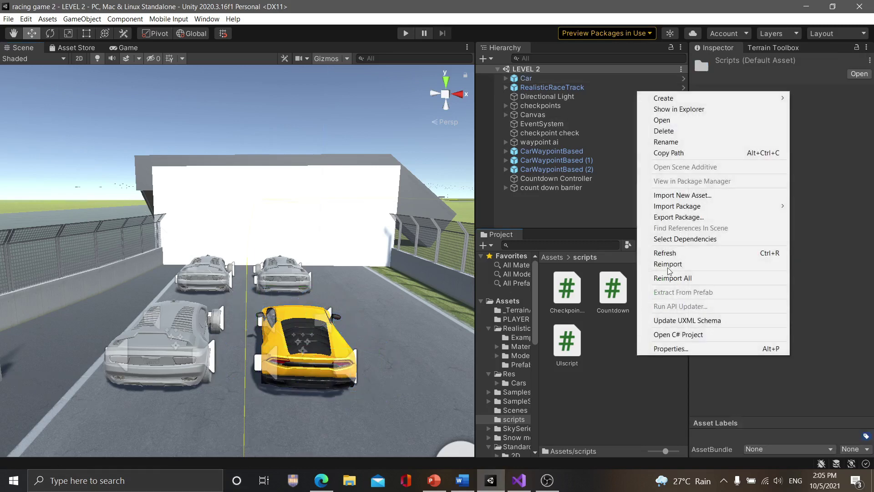
pyautogui.moveTo(665, 98)
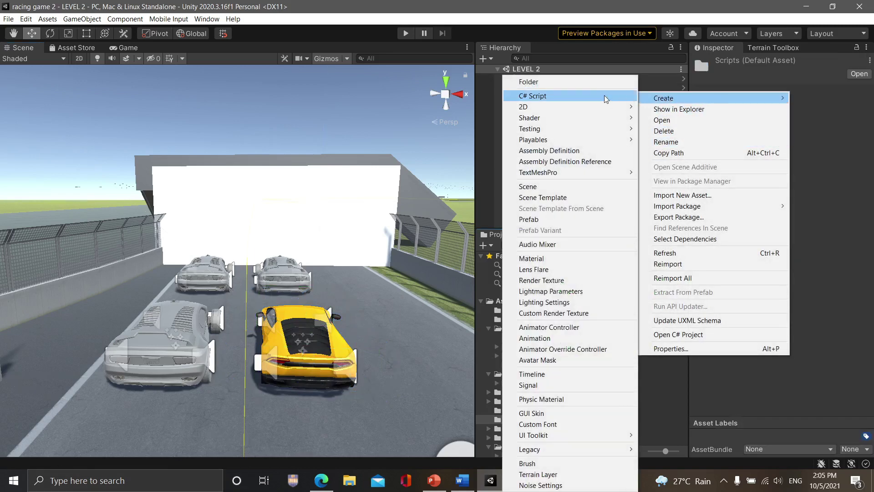
pyautogui.click(604, 97)
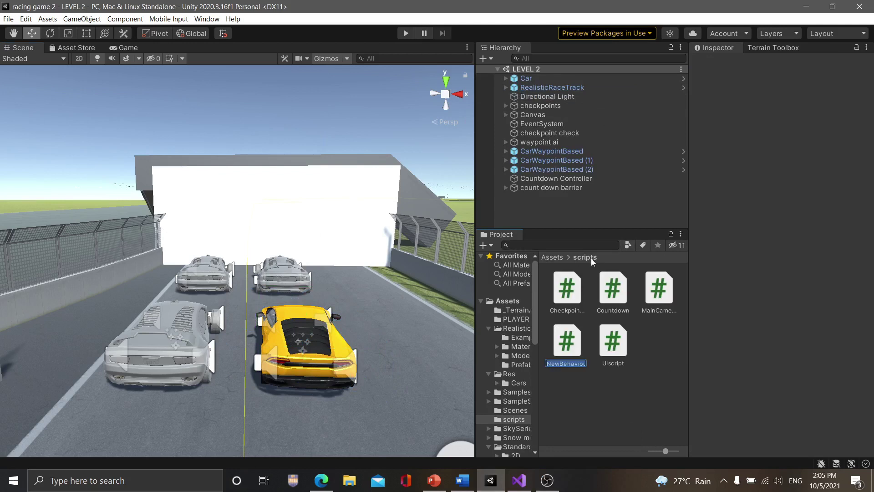
pyautogui.write('Res')
pyautogui.write('t')
pyautogui.write('Play')
pyautogui.write('er')
pyautogui.write('Car')
pyautogui.press('Return')
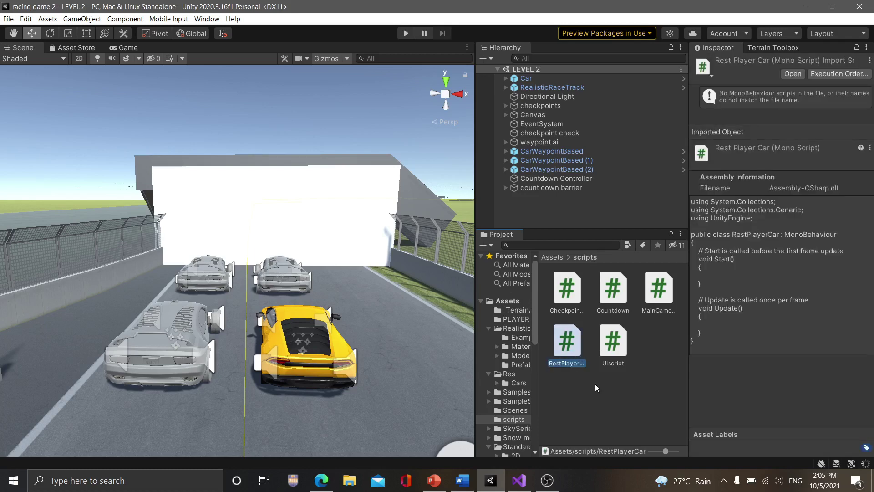
pyautogui.doubleClick(581, 342)
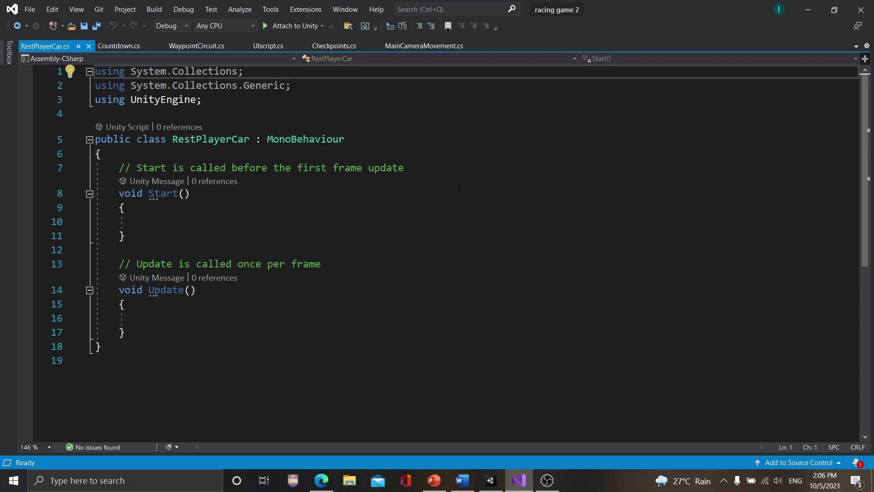
# - Declare the fields 'Checkpoints checkpoints;' and 'Rigidbody rb;' in the RestPlayerCar class
pyautogui.click(159, 157)
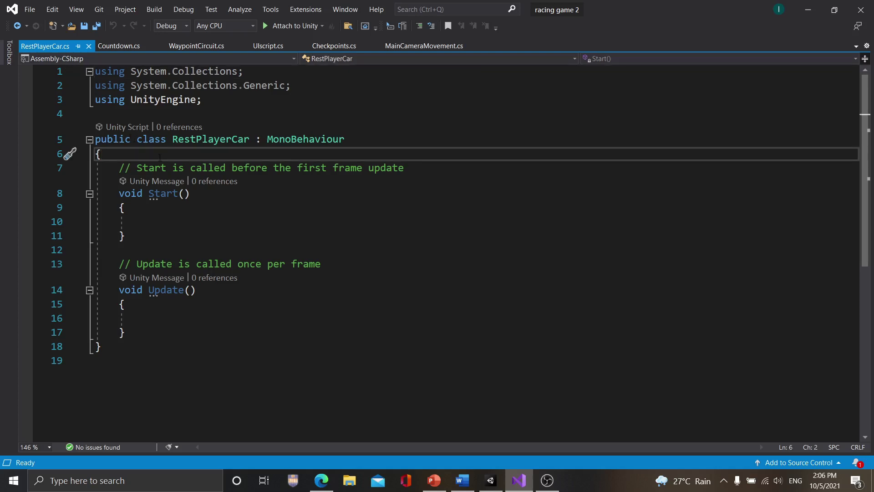
pyautogui.press('Return')
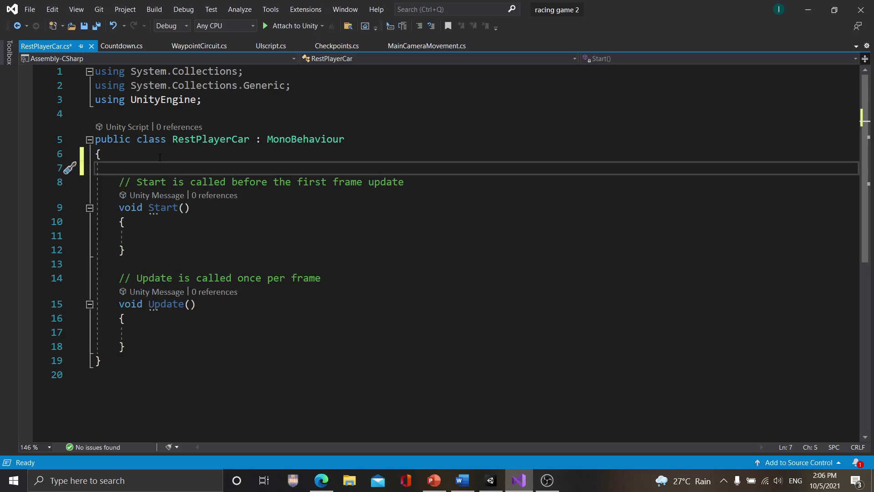
pyautogui.write('Ch')
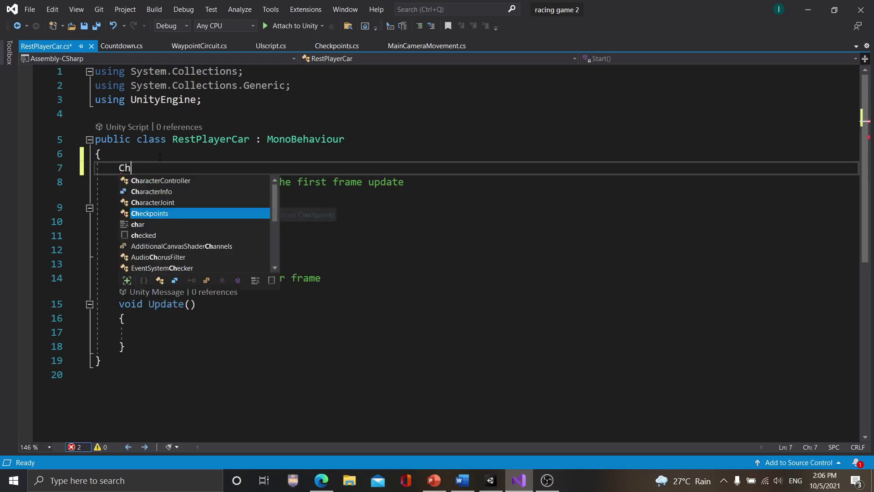
pyautogui.press('Tab')
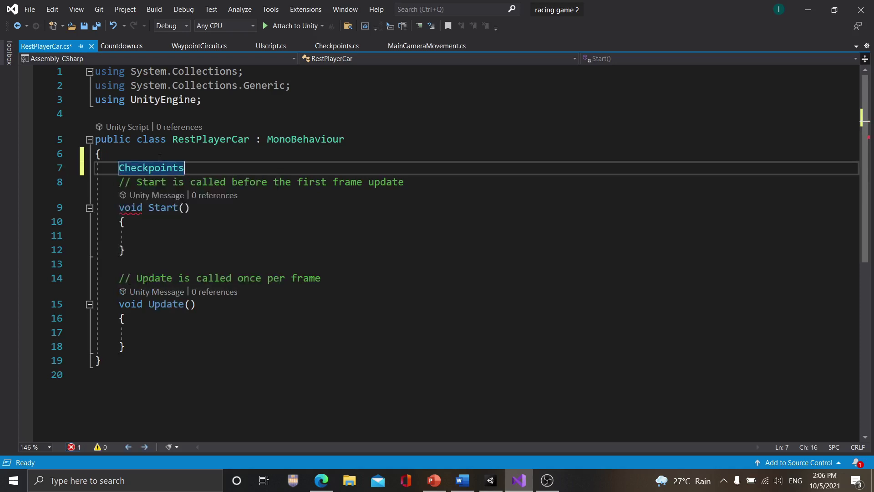
pyautogui.write(' che')
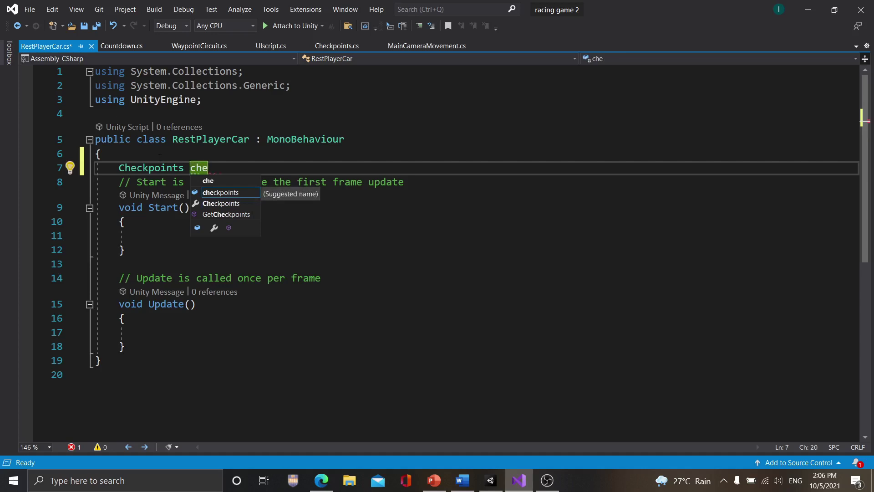
pyautogui.write('ckpoint')
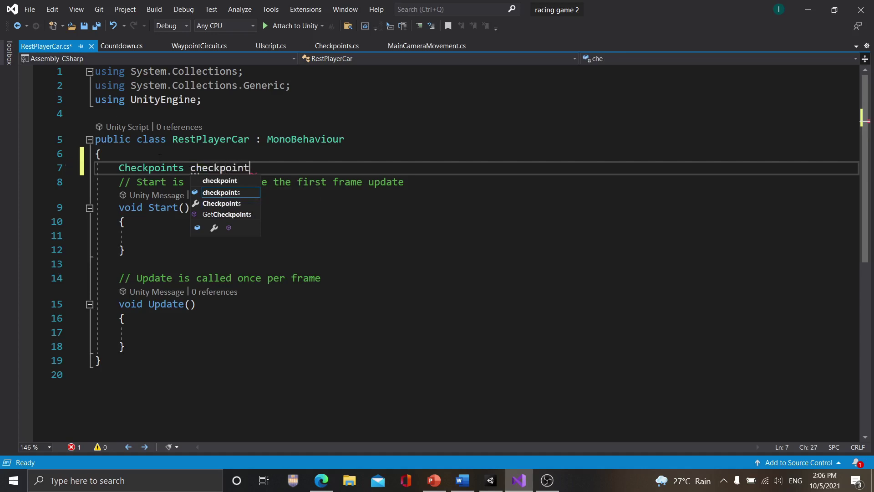
pyautogui.write('s;')
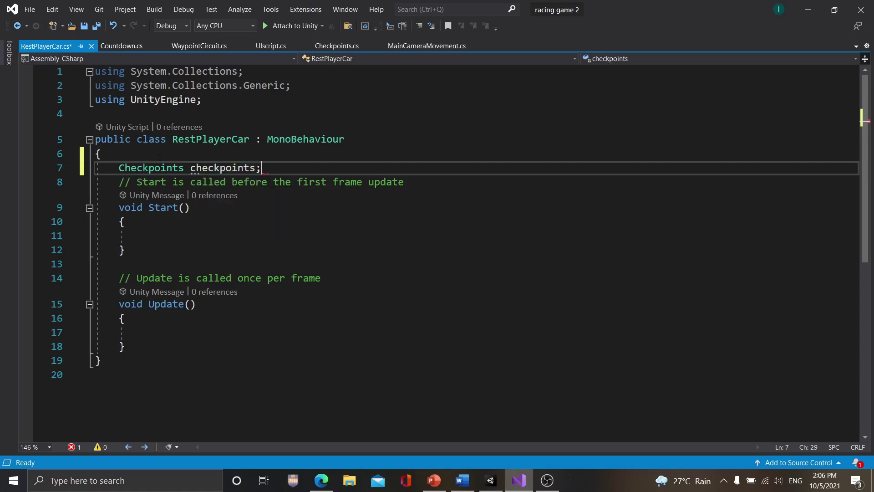
pyautogui.press('Return')
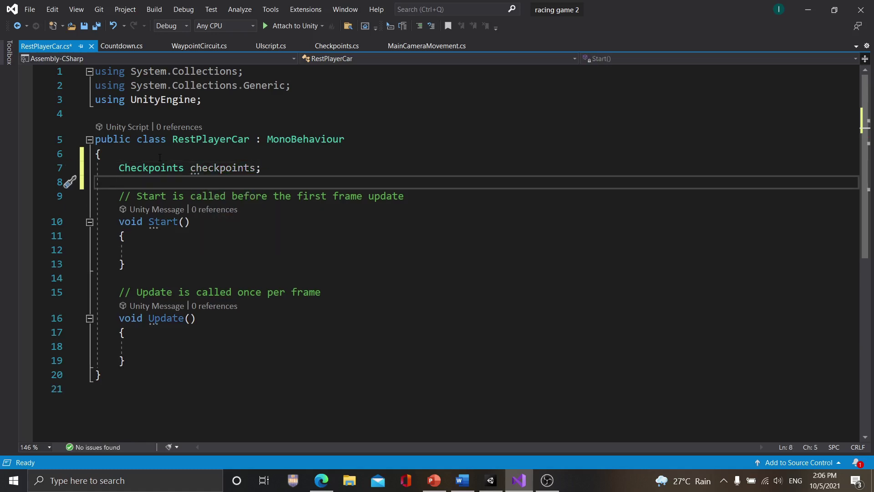
pyautogui.write('R')
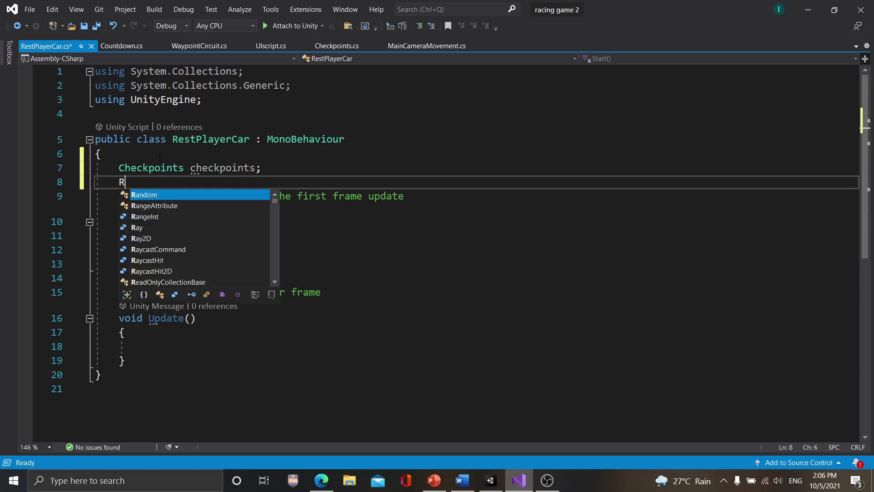
pyautogui.write('i')
pyautogui.press('Tab')
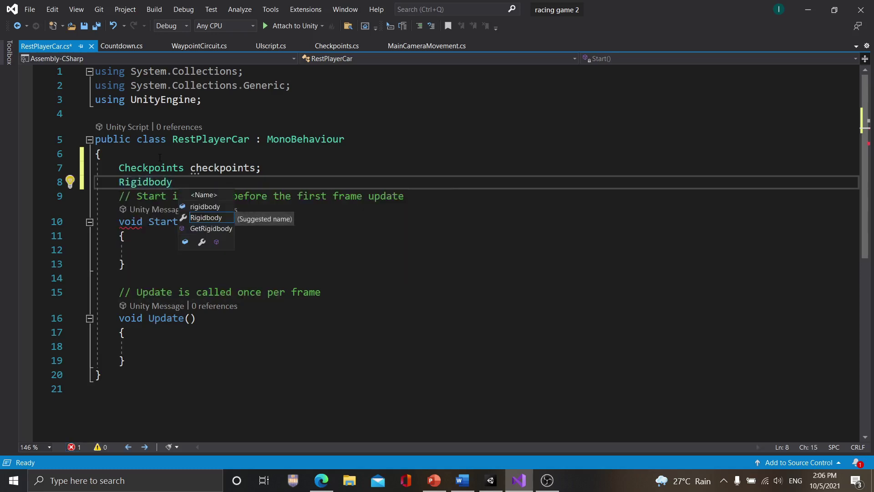
pyautogui.write('rb')
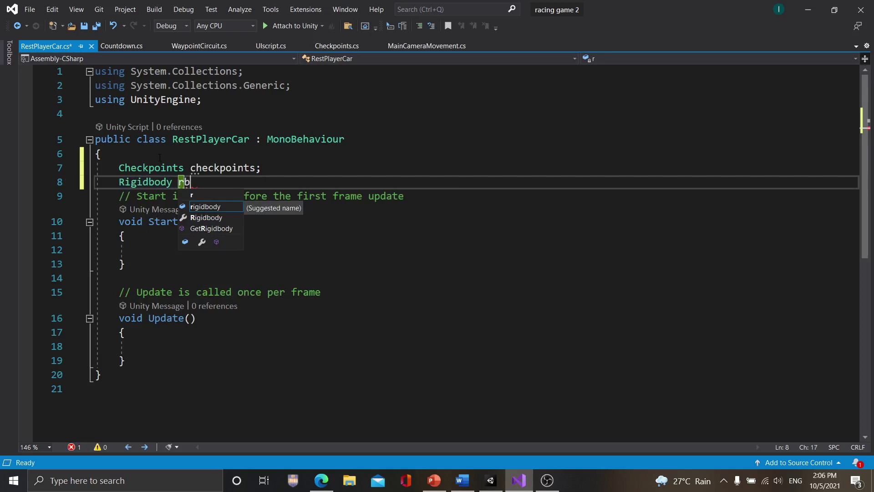
pyautogui.write(';')
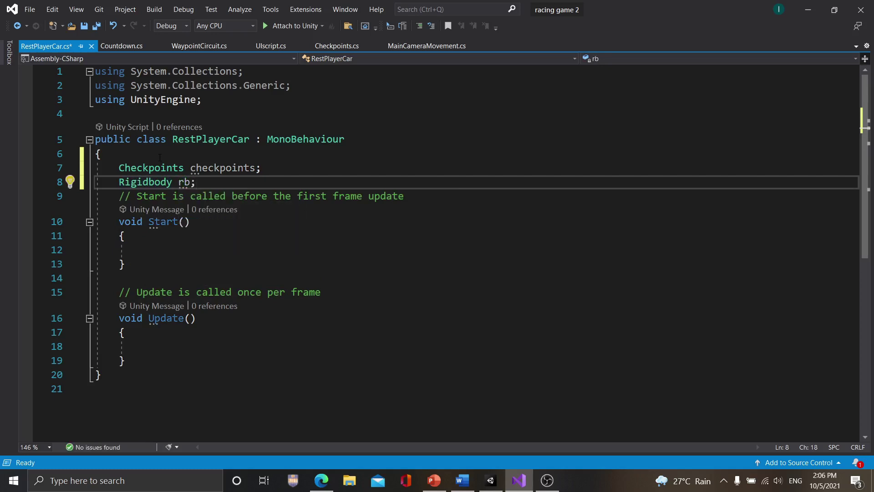
# - In Start(), write rb = GetComponent<Rigidbody>(); and add a new line below it
pyautogui.click(147, 250)
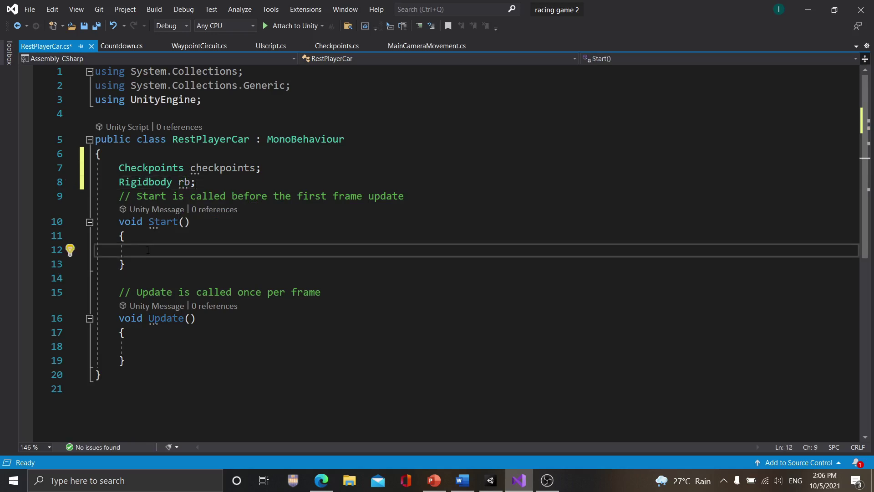
pyautogui.write('rb')
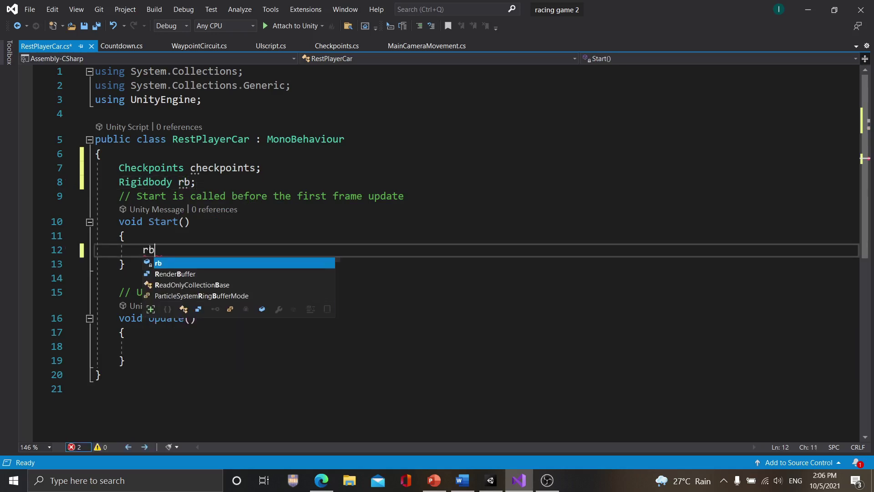
pyautogui.write('=')
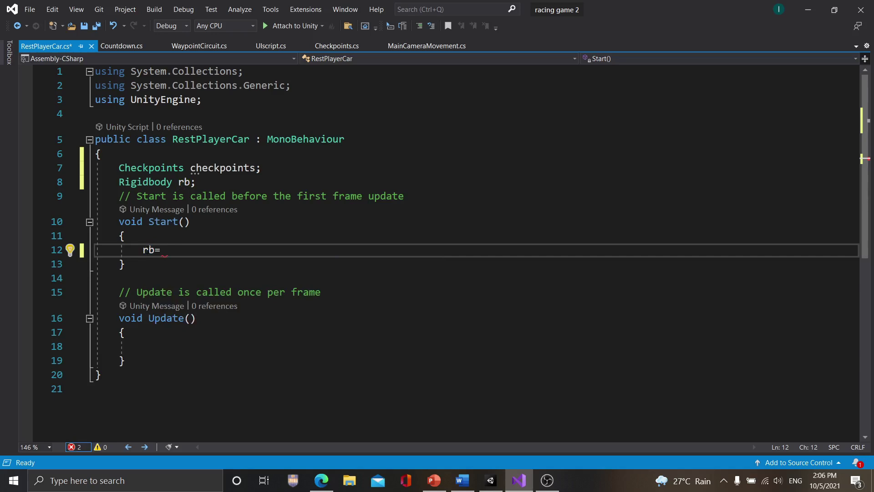
pyautogui.write('G')
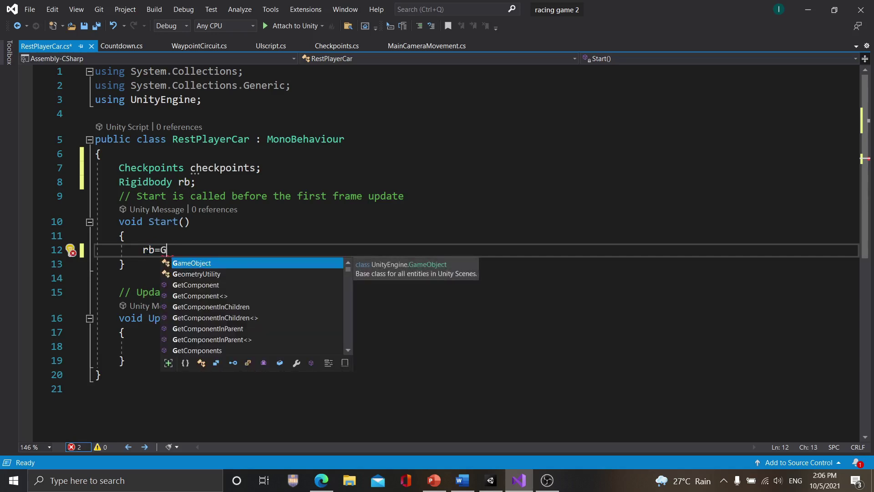
pyautogui.press('Down')
pyautogui.press('Down')
pyautogui.press('Down')
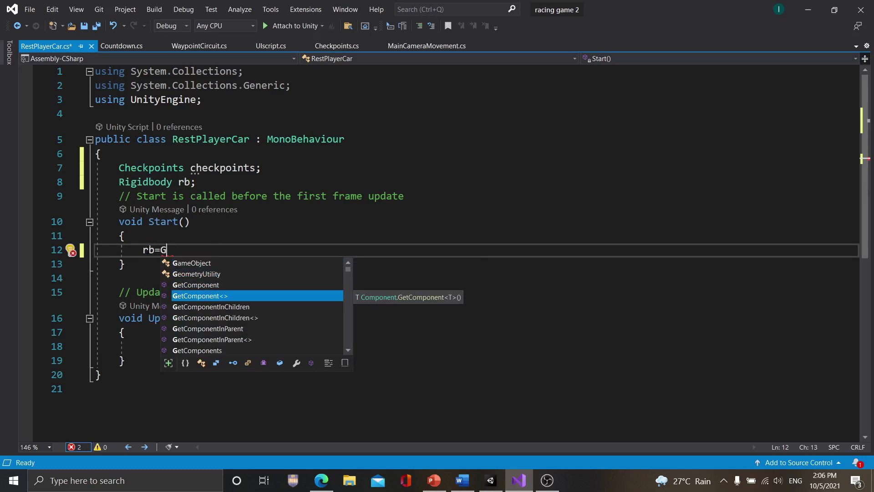
pyautogui.press('Tab')
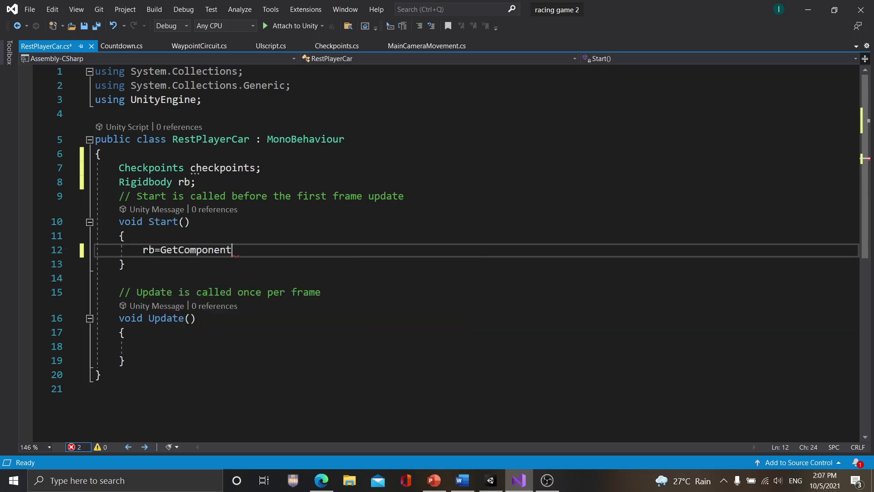
pyautogui.write('<')
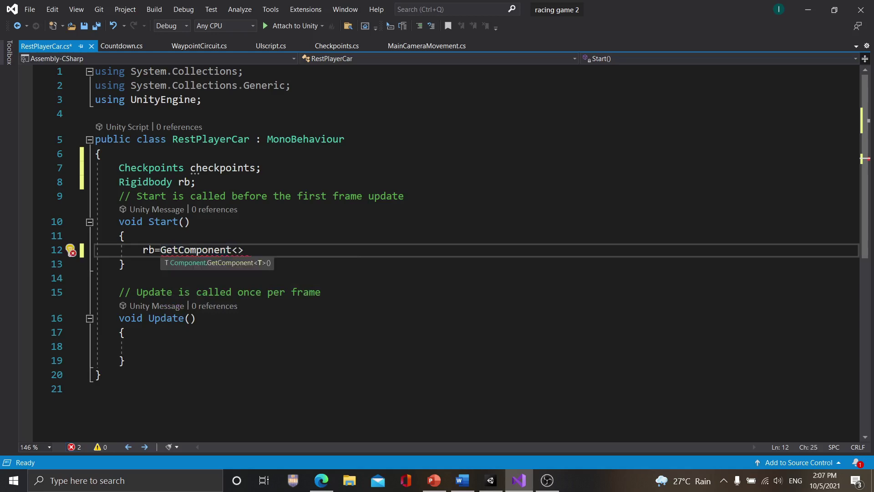
pyautogui.write('R')
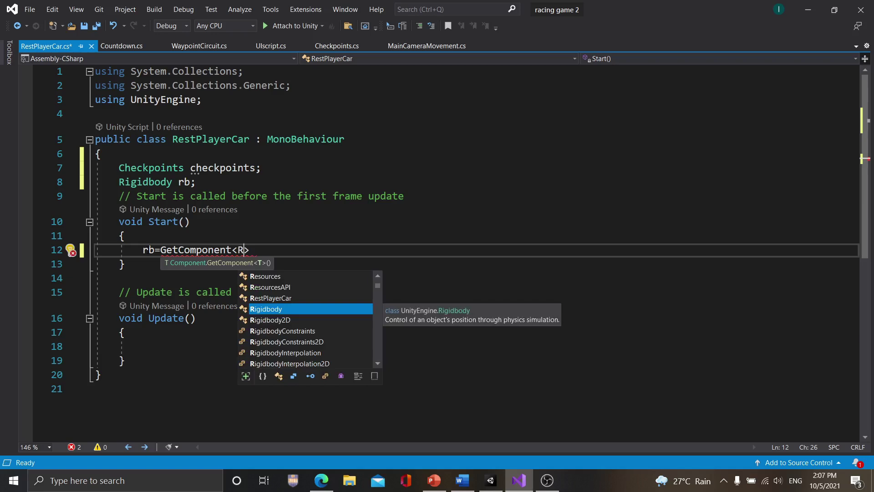
pyautogui.press('Escape')
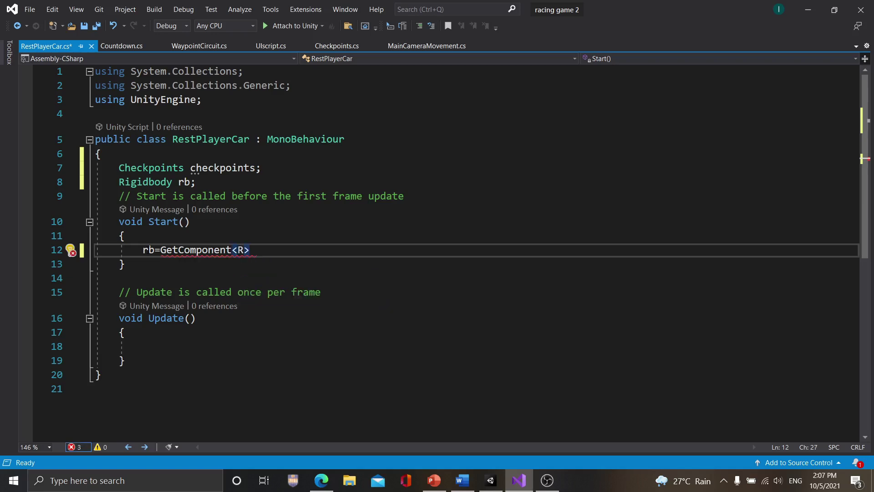
pyautogui.write('();')
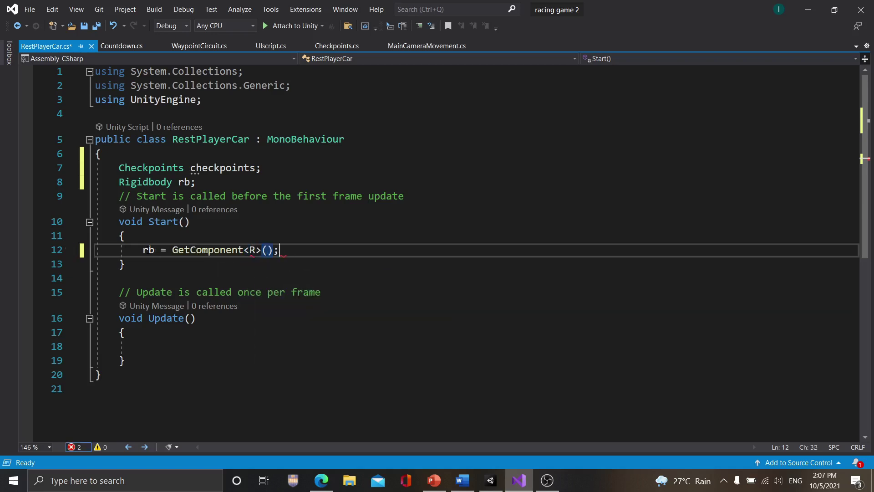
pyautogui.press('Return')
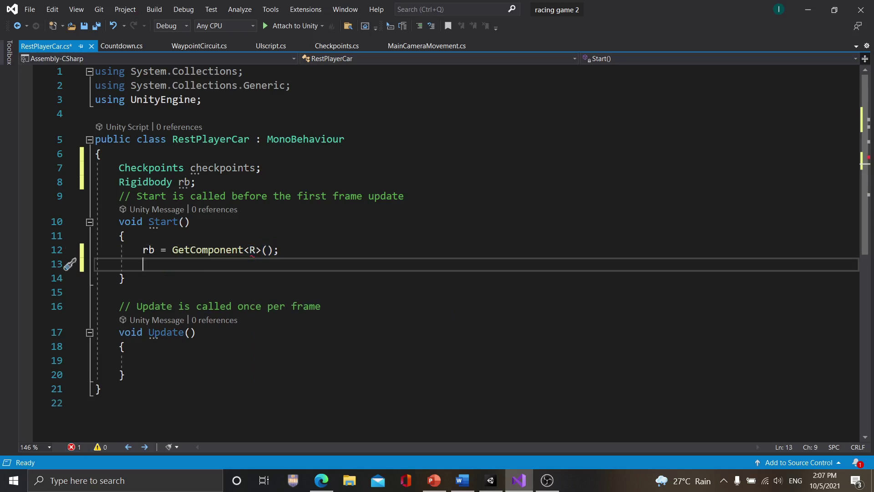
pyautogui.click(255, 250)
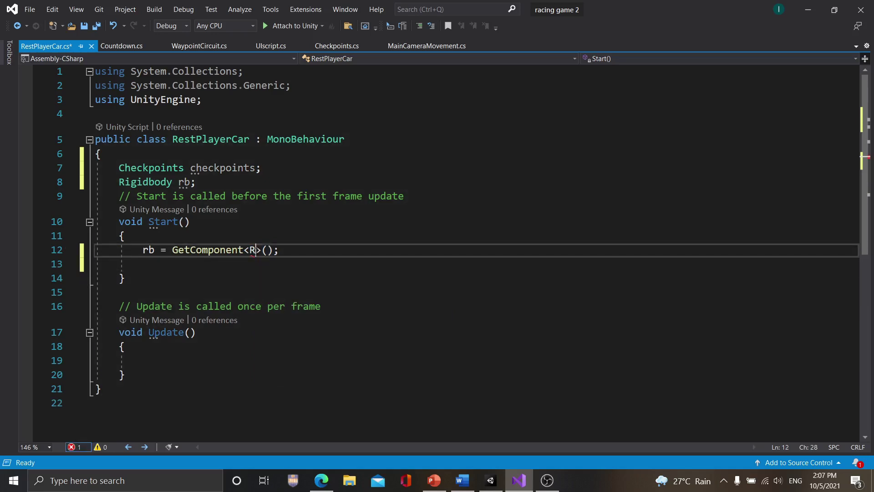
pyautogui.press('BackSpace')
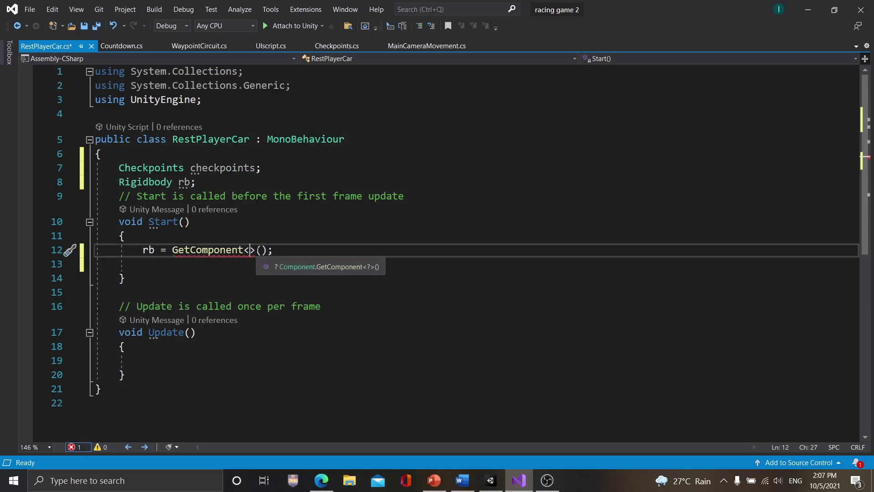
pyautogui.write('R')
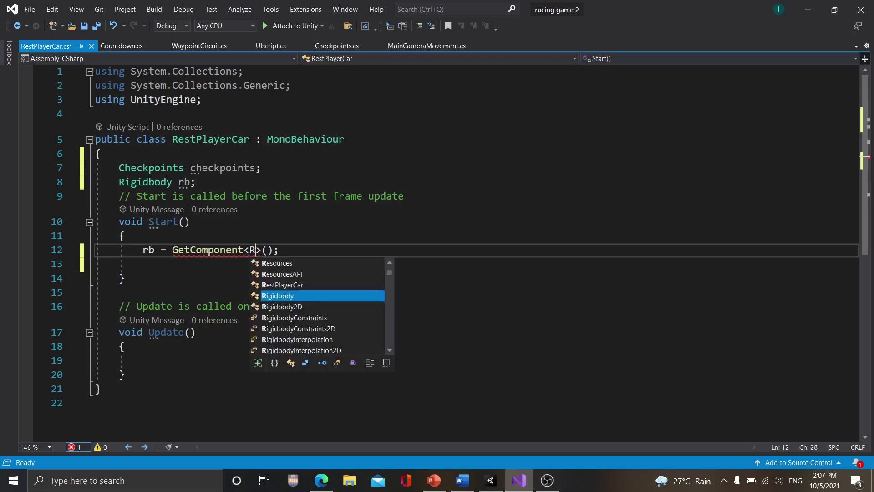
pyautogui.doubleClick(299, 300)
pyautogui.click(332, 255)
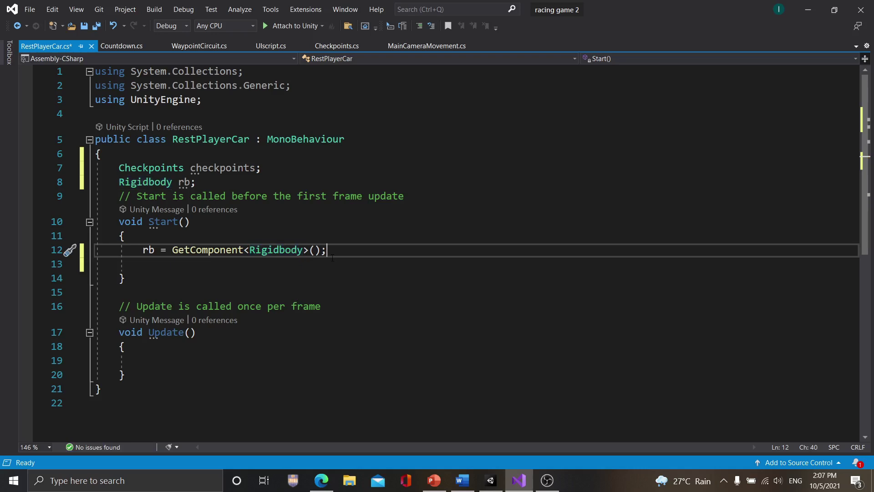
pyautogui.press('Return')
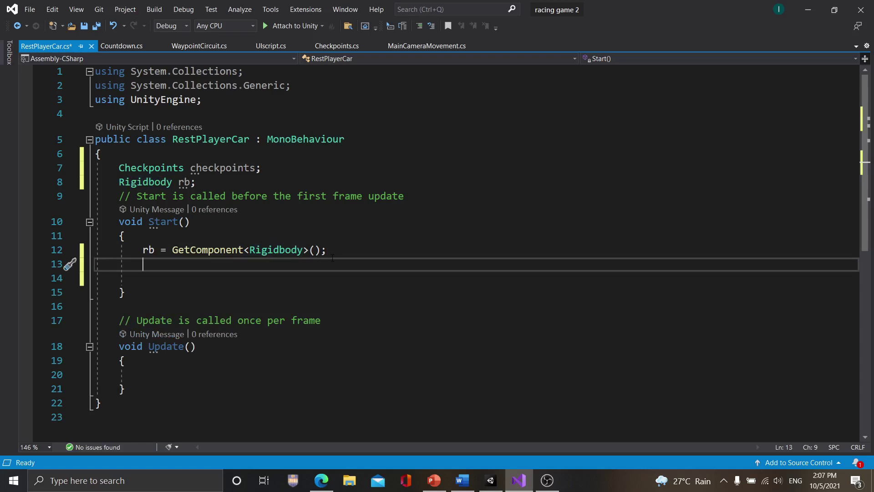
# - Add checkpoints = GetComponent<Checkpoints>(); to Start() with IntelliSense, then move into Update()
pyautogui.write('che')
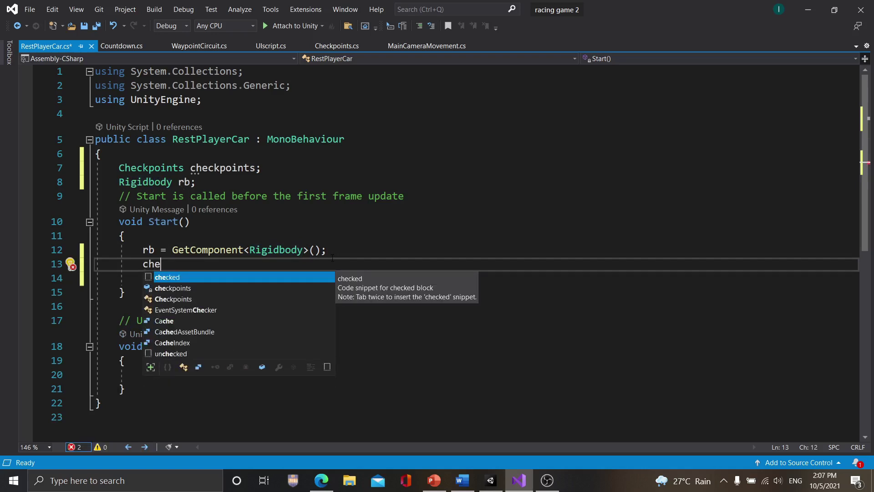
pyautogui.write('c')
pyautogui.press('Tab')
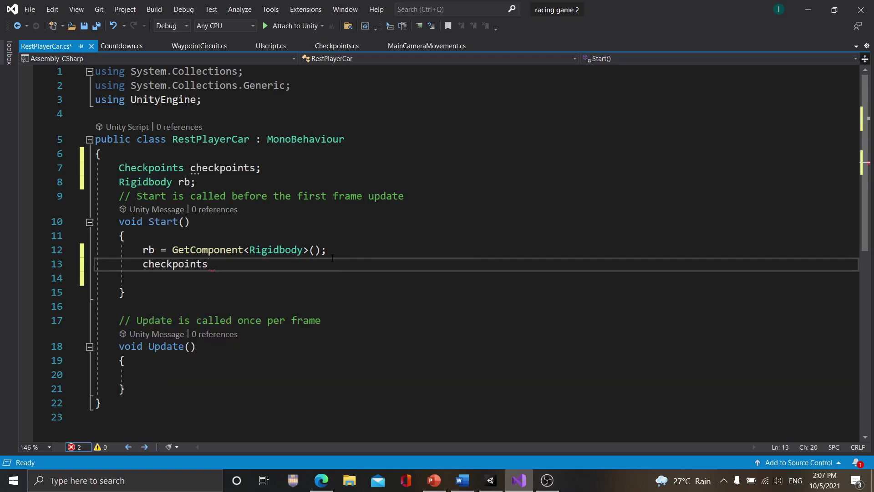
pyautogui.write('=get')
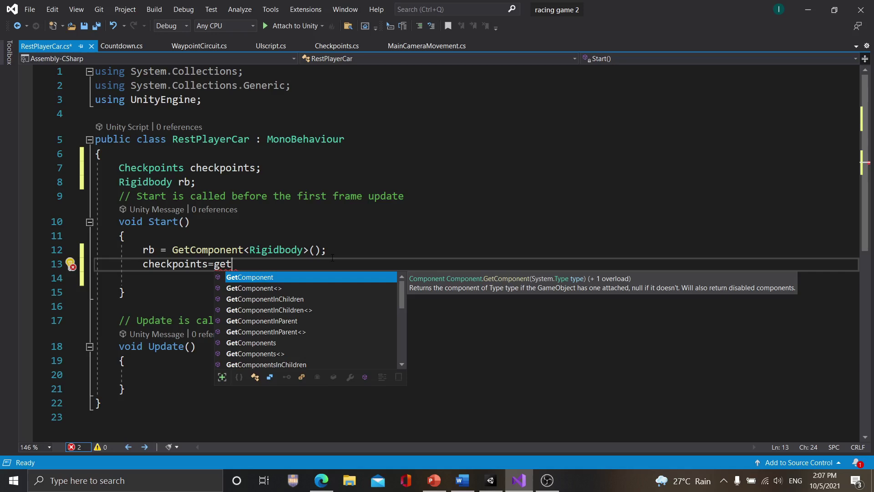
pyautogui.press('Down')
pyautogui.press('Tab')
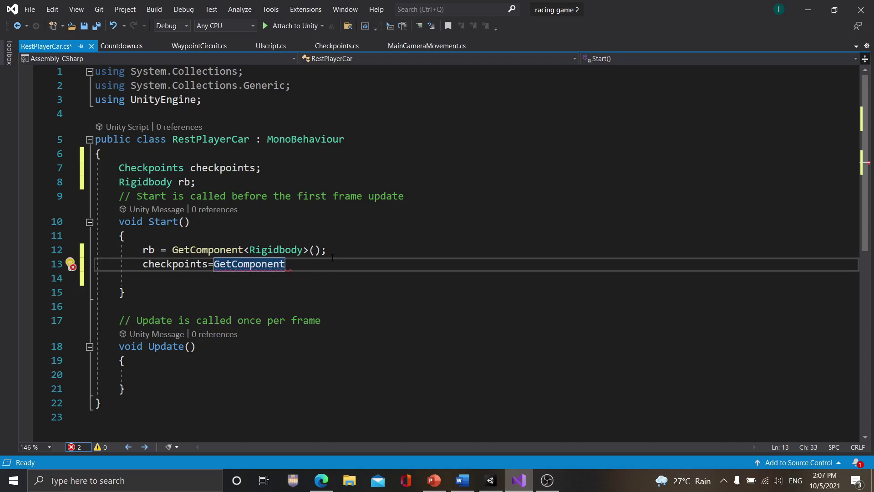
pyautogui.write('<')
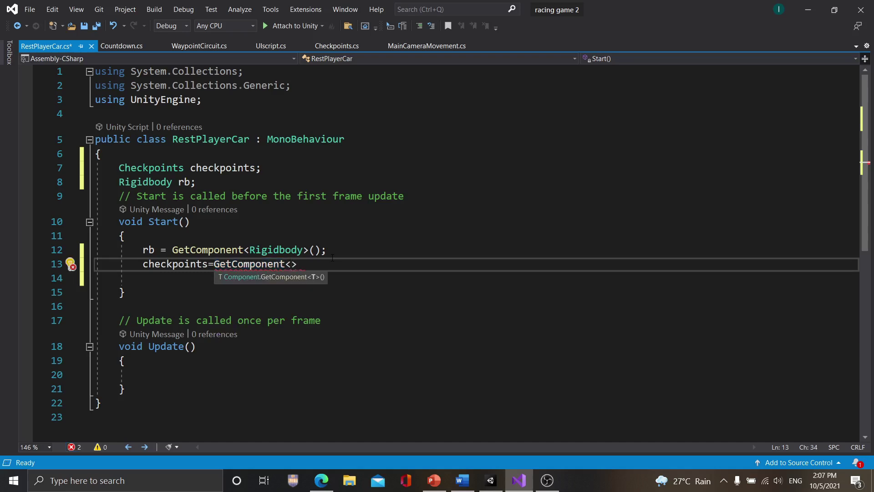
pyautogui.write('Ch')
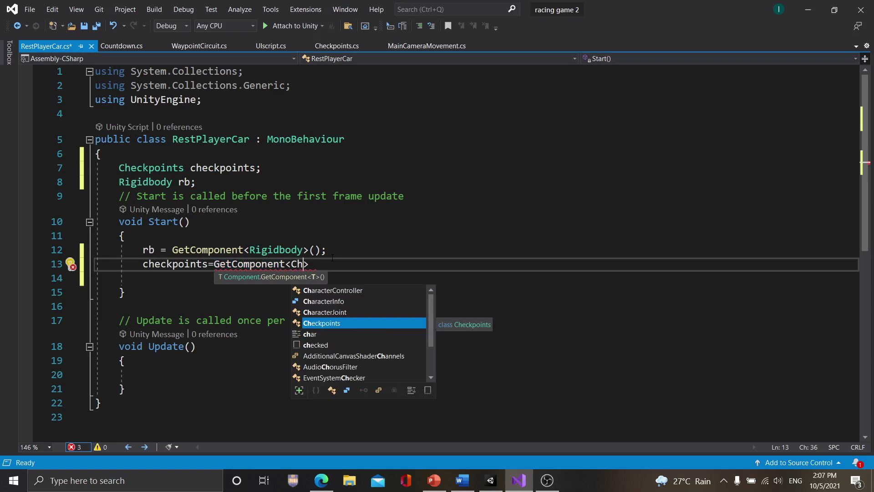
pyautogui.write('>')
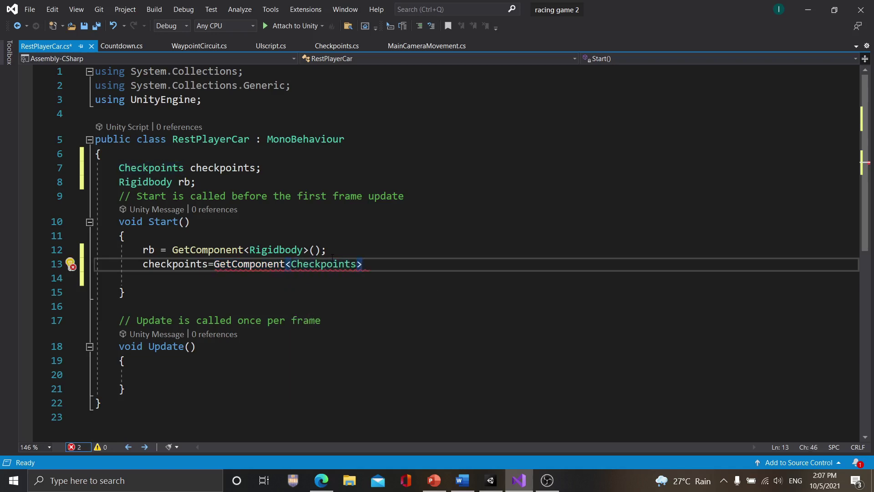
pyautogui.write('();')
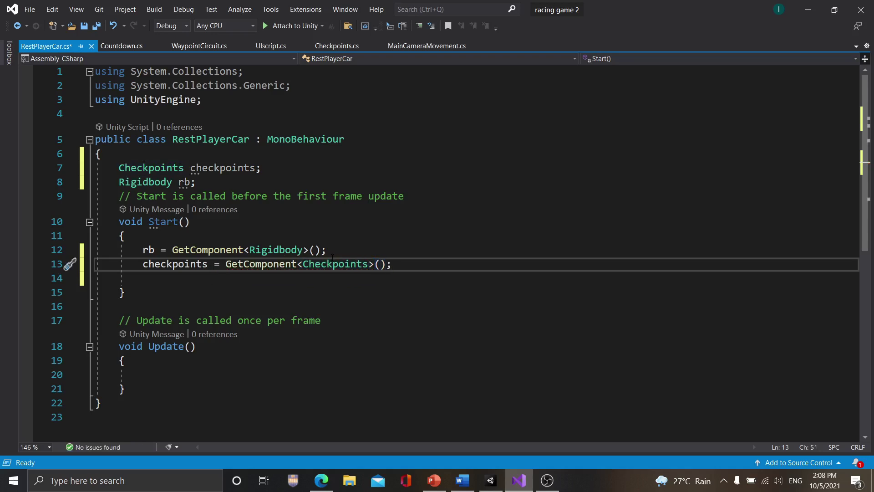
pyautogui.click(173, 369)
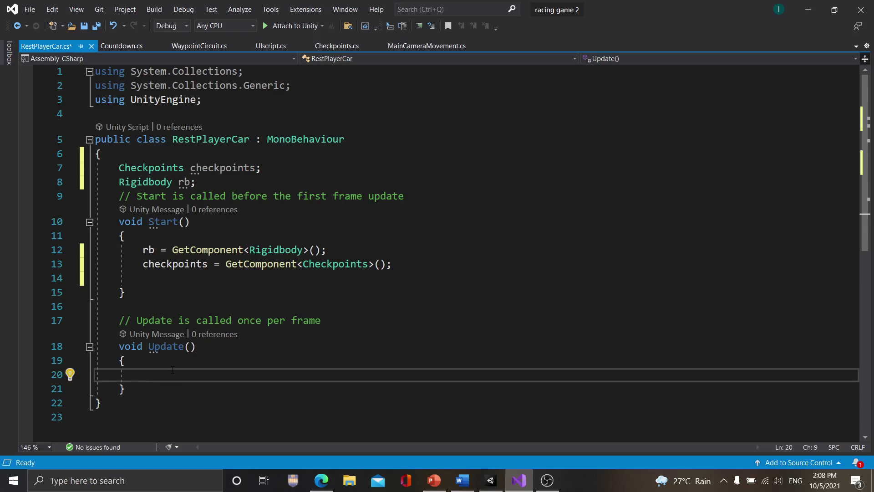
# - Write if(Input.GetButtonDown(KeyCode in Update() using IntelliSense completions
pyautogui.write('if')
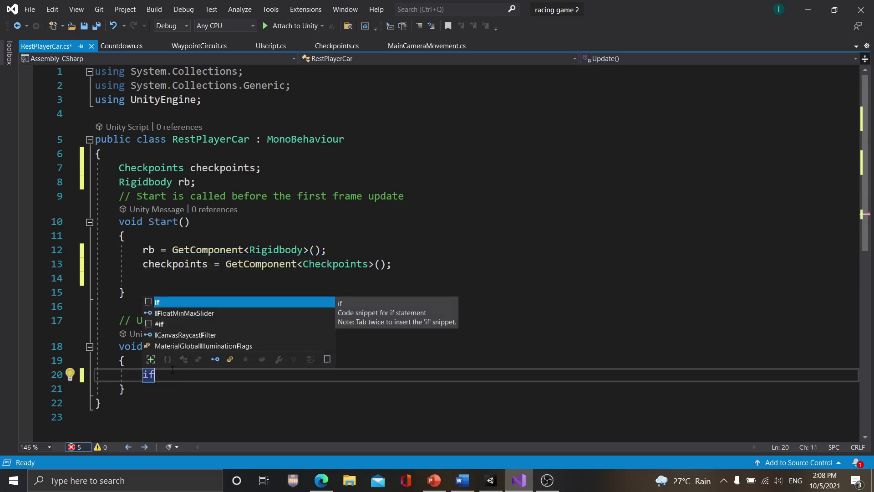
pyautogui.write('(')
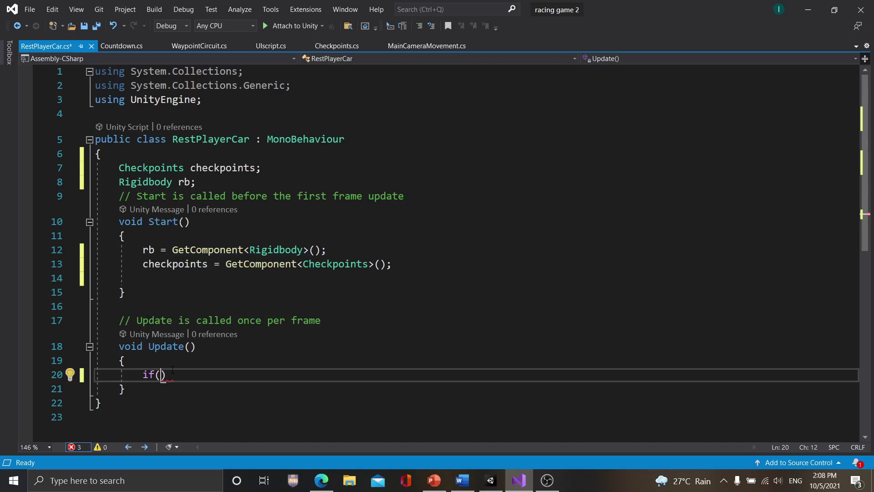
pyautogui.write('I')
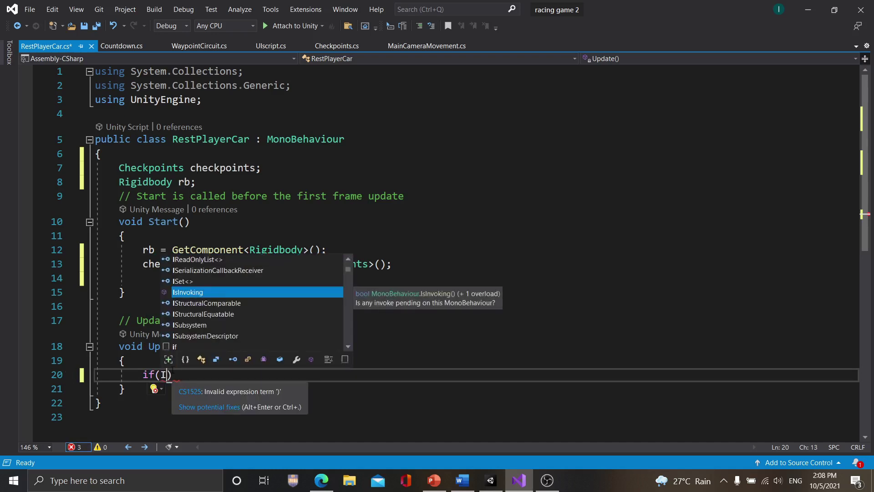
pyautogui.write('n')
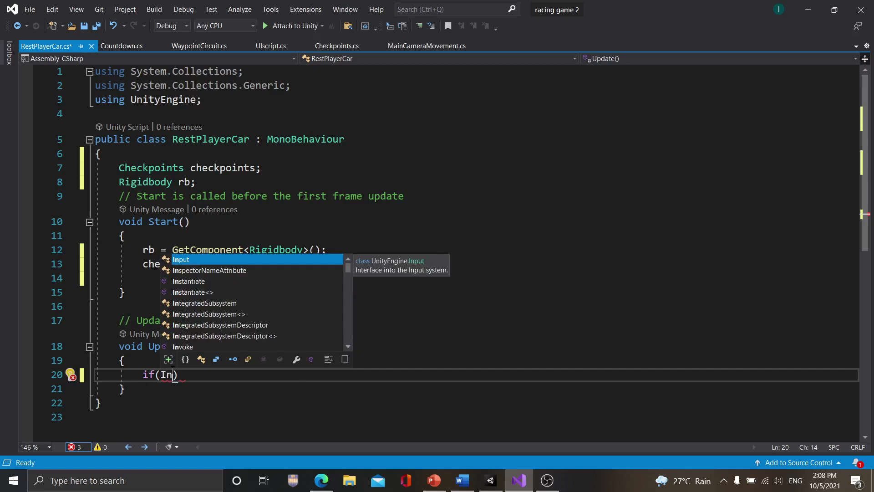
pyautogui.press('Tab')
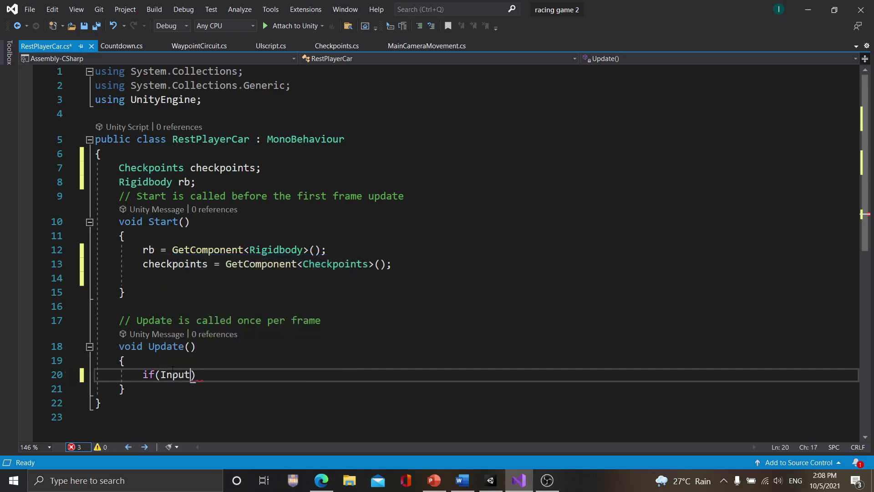
pyautogui.write('.get')
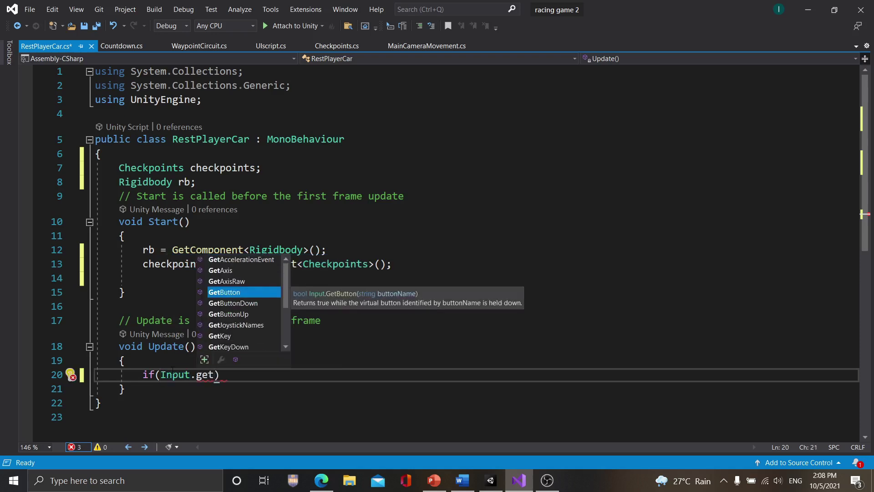
pyautogui.press('Up')
pyautogui.press('Down')
pyautogui.press('Down')
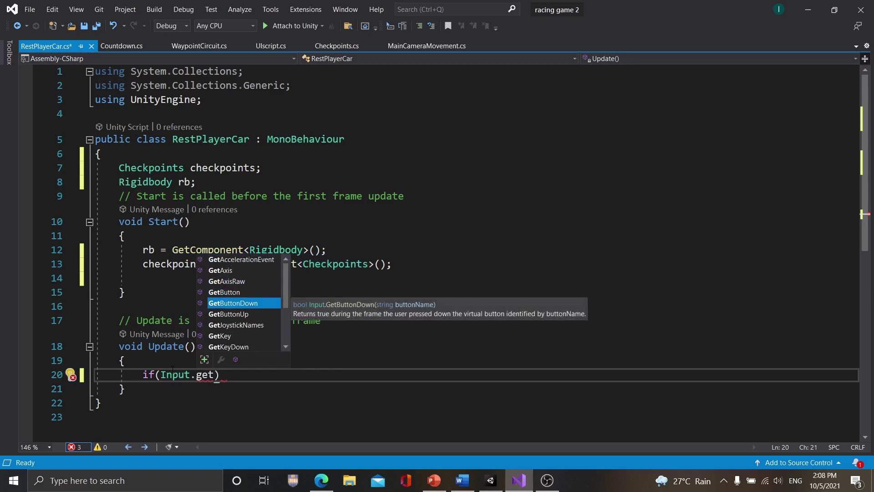
pyautogui.press('Tab')
pyautogui.write('(')
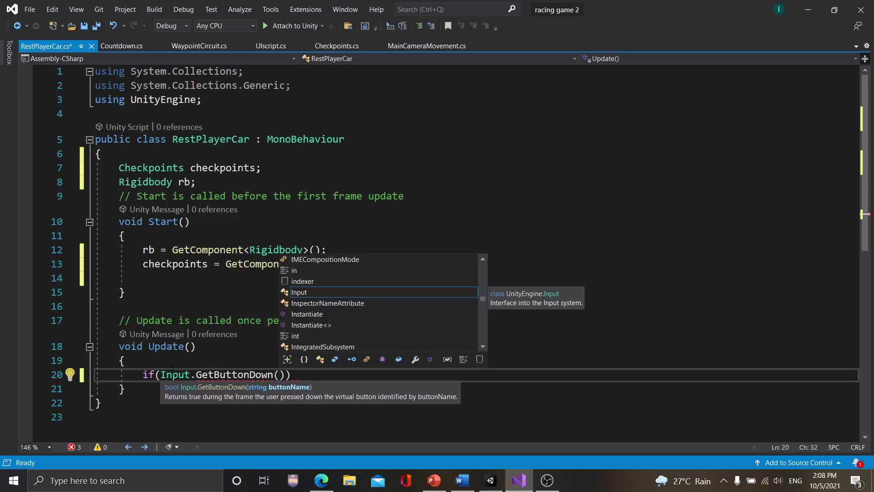
pyautogui.write('key')
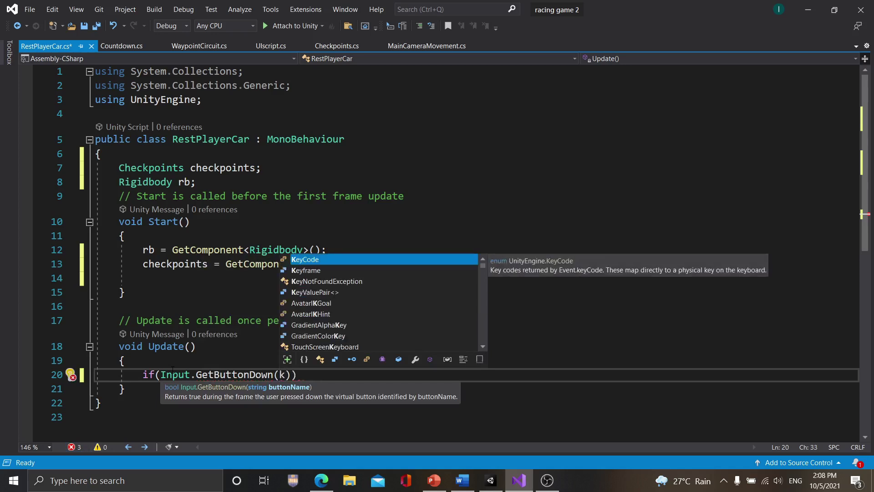
pyautogui.press('Tab')
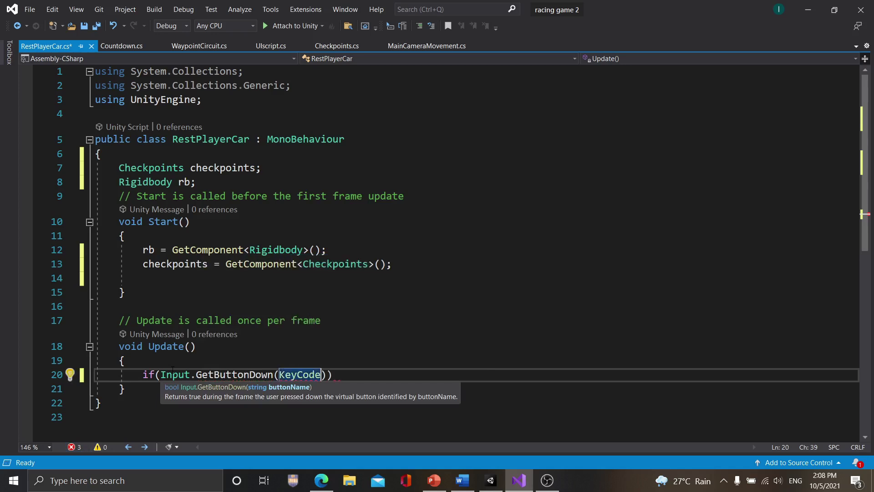
# - Complete the condition's argument as KeyCode.R from the IntelliSense list
pyautogui.write('.')
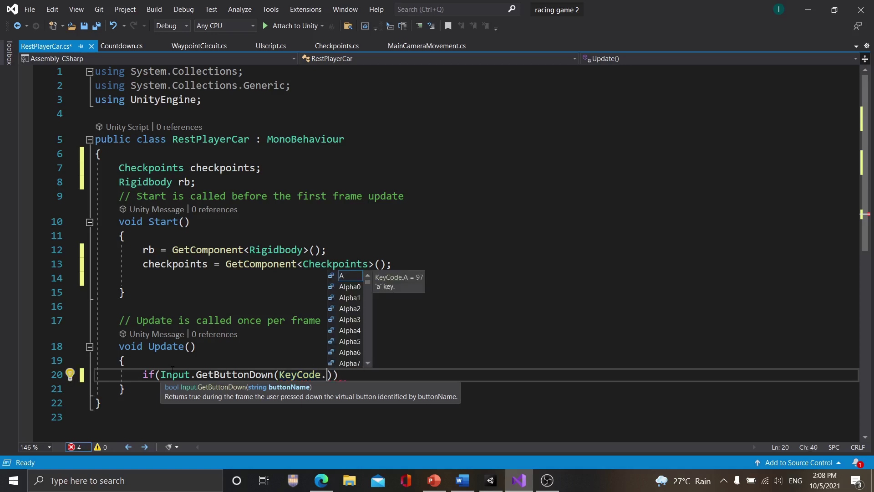
pyautogui.press('Down')
pyautogui.press('Down')
pyautogui.press('Down')
pyautogui.press('Down')
pyautogui.press('Down')
pyautogui.press('Down')
pyautogui.press('Down')
pyautogui.press('Down')
pyautogui.press('Down')
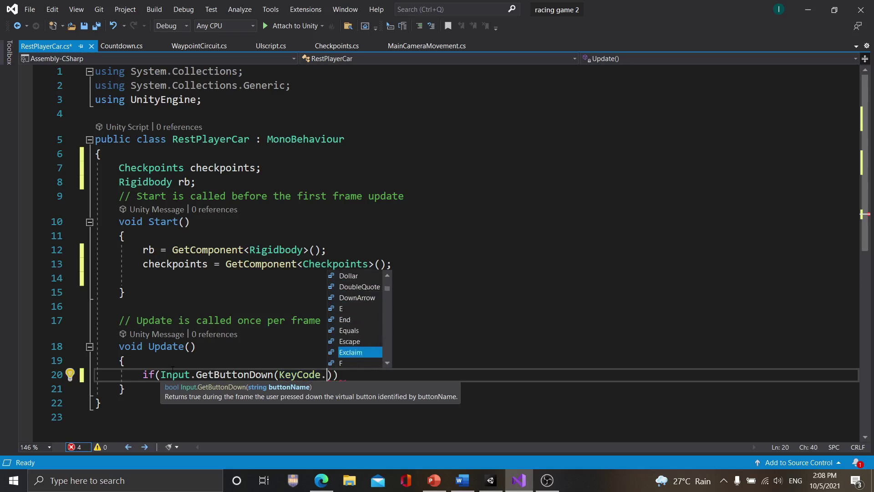
pyautogui.press('Down')
pyautogui.press('Down')
pyautogui.press('Down')
pyautogui.press('Down')
pyautogui.press('Down')
pyautogui.press('Down')
pyautogui.press('Up')
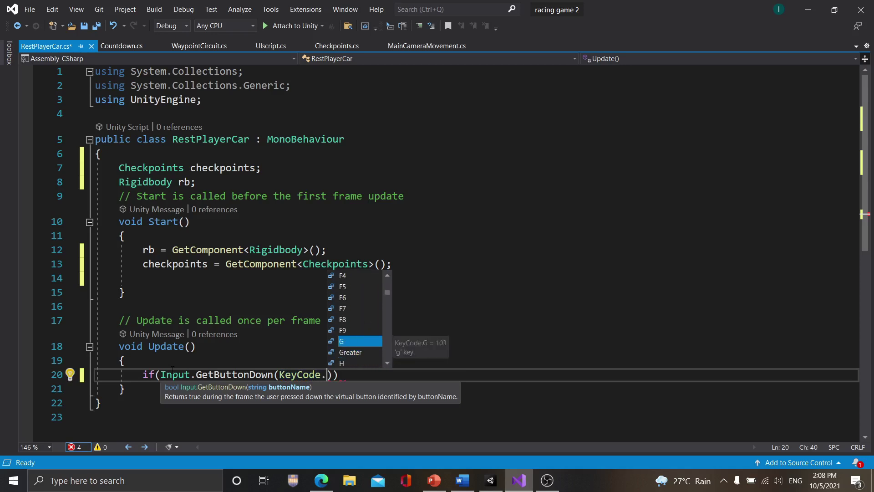
pyautogui.press('Up')
pyautogui.press('Up')
pyautogui.press('Up')
pyautogui.press('Down')
pyautogui.press('Down')
pyautogui.press('Down')
pyautogui.press('Down')
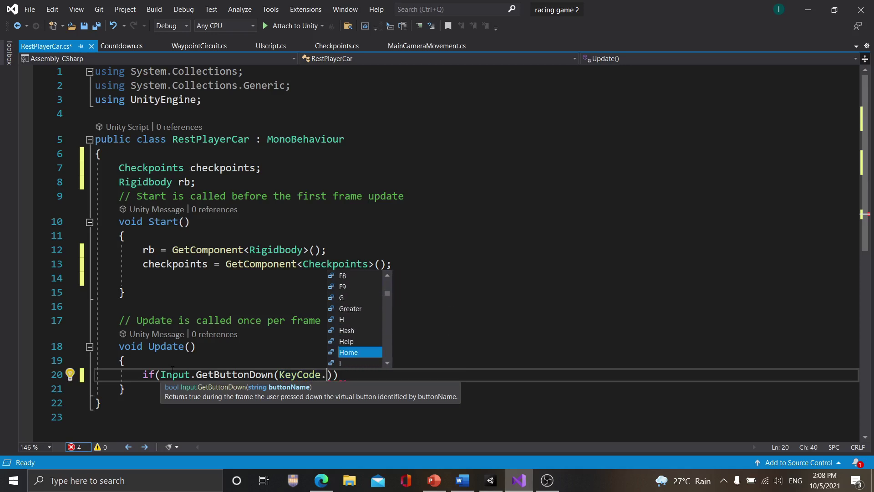
pyautogui.press('Down')
pyautogui.press('Down')
pyautogui.press('Down')
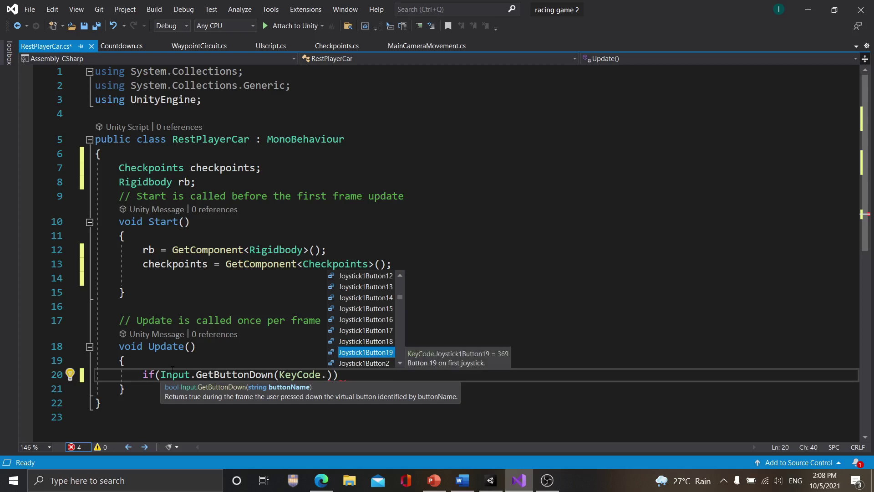
pyautogui.press('Down')
pyautogui.press('Down')
pyautogui.press('Down')
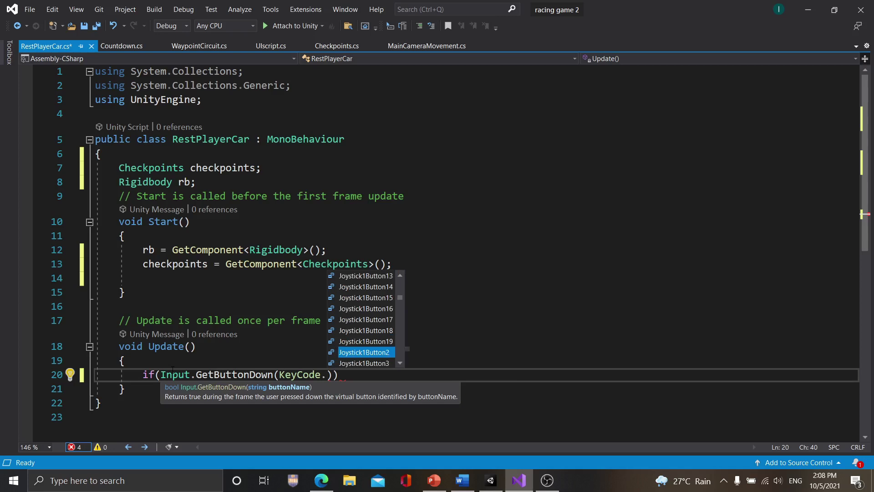
pyautogui.press('Down')
pyautogui.press('Down')
pyautogui.press('Down')
pyautogui.press('Down')
pyautogui.press('Down')
pyautogui.press('Down')
pyautogui.press('Down')
pyautogui.press('Down')
pyautogui.press('Down')
pyautogui.press('Down')
pyautogui.press('Down')
pyautogui.press('Down')
pyautogui.press('Down')
pyautogui.press('Down')
pyautogui.press('Down')
pyautogui.press('Down')
pyautogui.press('Down')
pyautogui.press('Down')
pyautogui.press('Down')
pyautogui.press('Down')
pyautogui.press('Down')
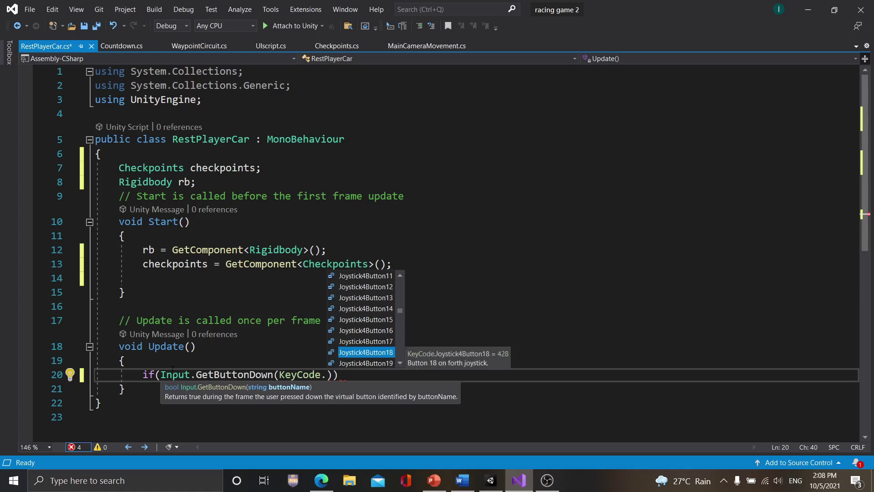
pyautogui.write('r')
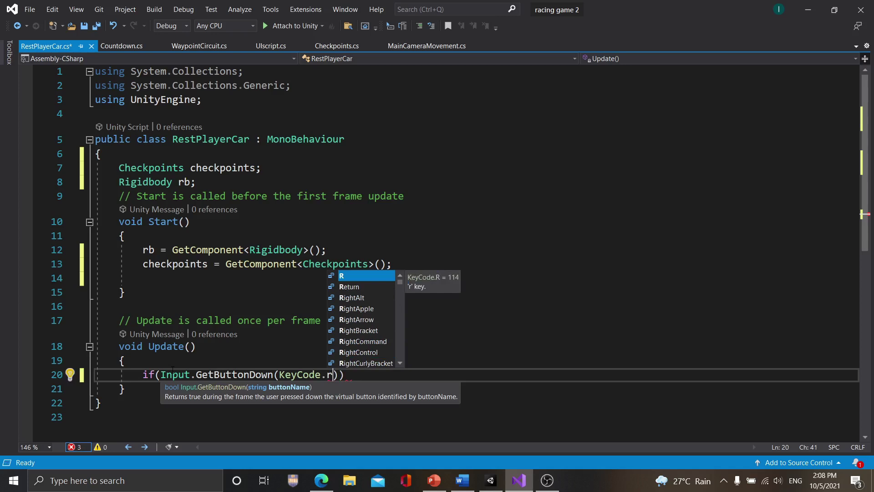
pyautogui.press('Tab')
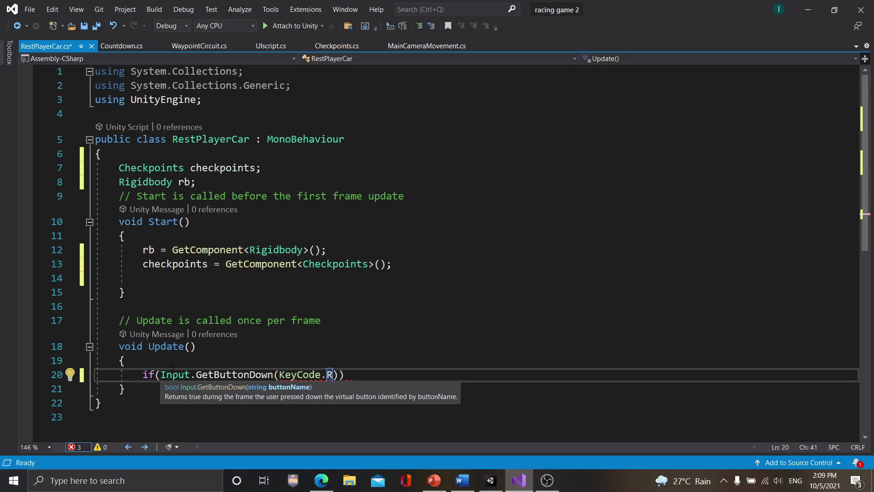
# - Add an empty braced body to the if-statement on separate lines
pyautogui.press('Right')
pyautogui.write('{')
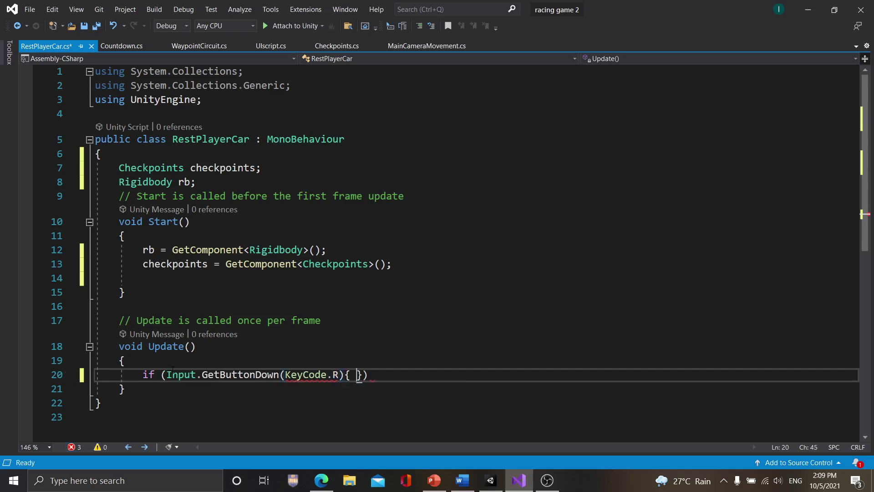
pyautogui.hotkey('ctrl', 'z')
pyautogui.hotkey('ctrl', 'z')
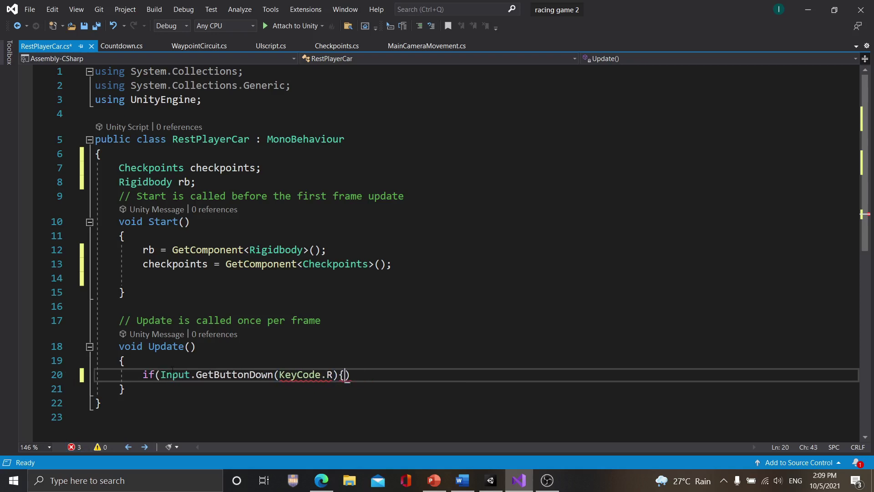
pyautogui.hotkey('ctrl', 'z')
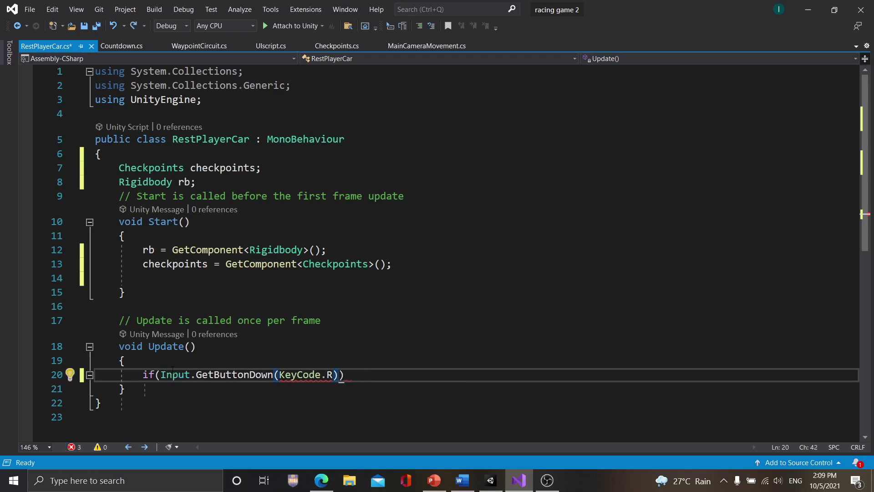
pyautogui.write('{')
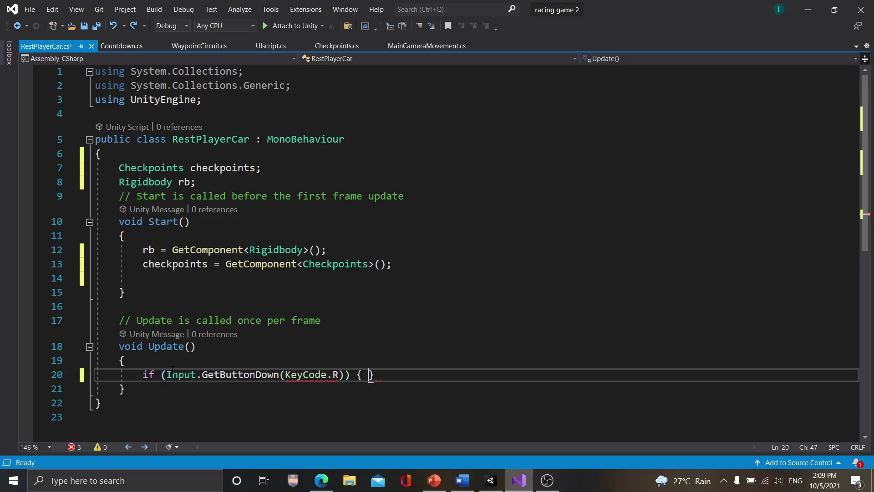
pyautogui.press('Return')
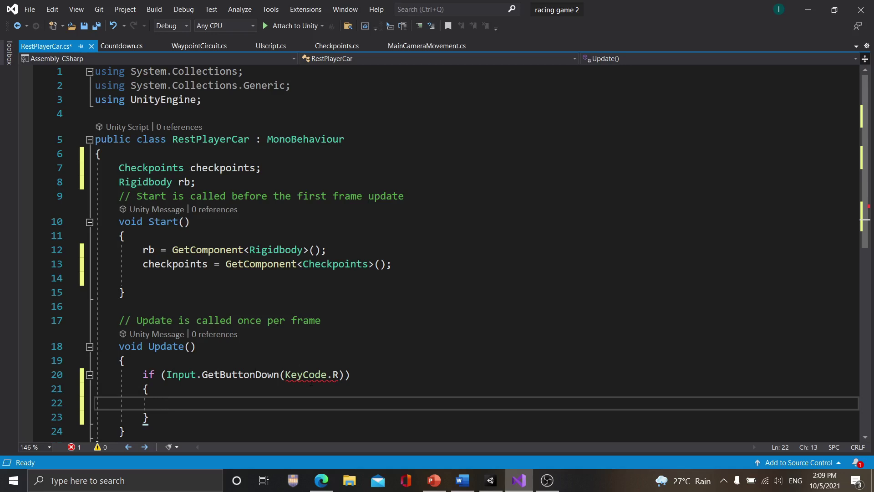
# - Change GetButtonDown to GetKeyDown to clear the CS1503 error
pyautogui.moveTo(321, 381)
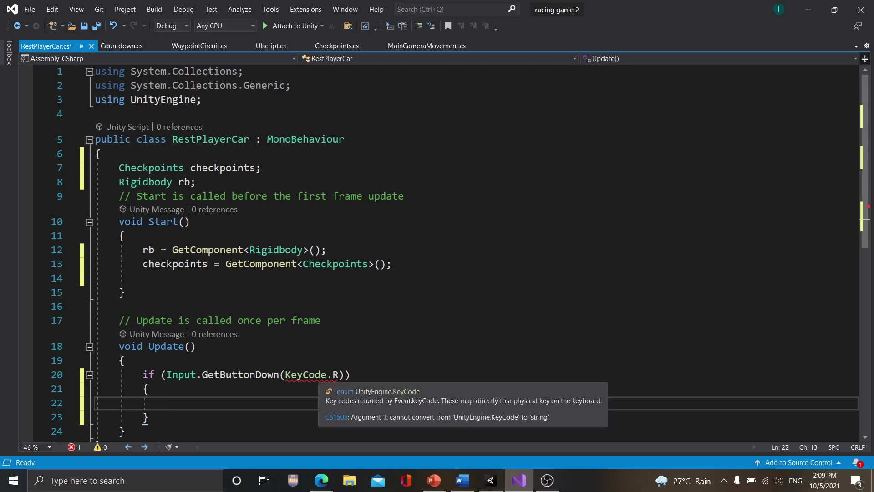
pyautogui.scroll(-1, 322, 381)
pyautogui.moveTo(254, 331)
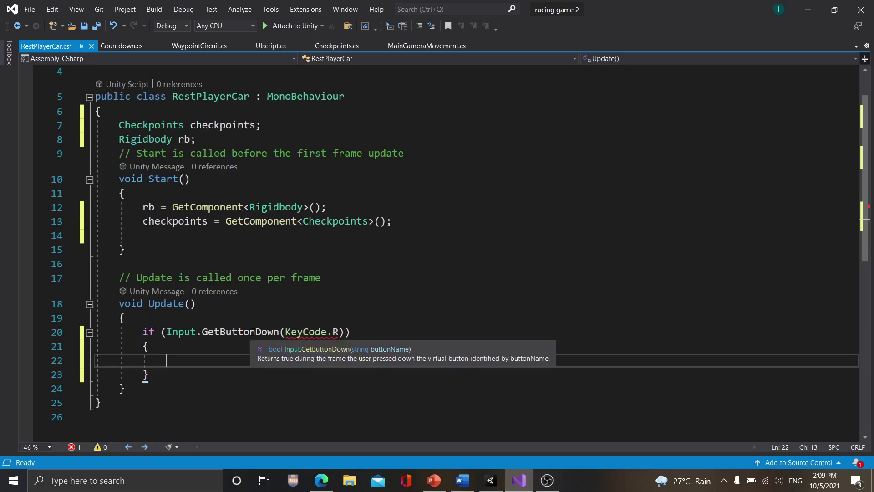
pyautogui.click(256, 331)
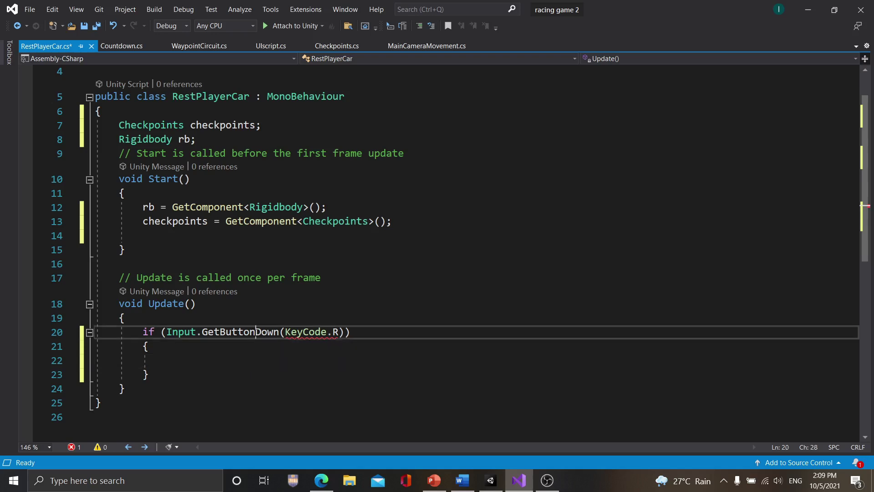
pyautogui.moveTo(255, 331); pyautogui.dragTo(220, 332)
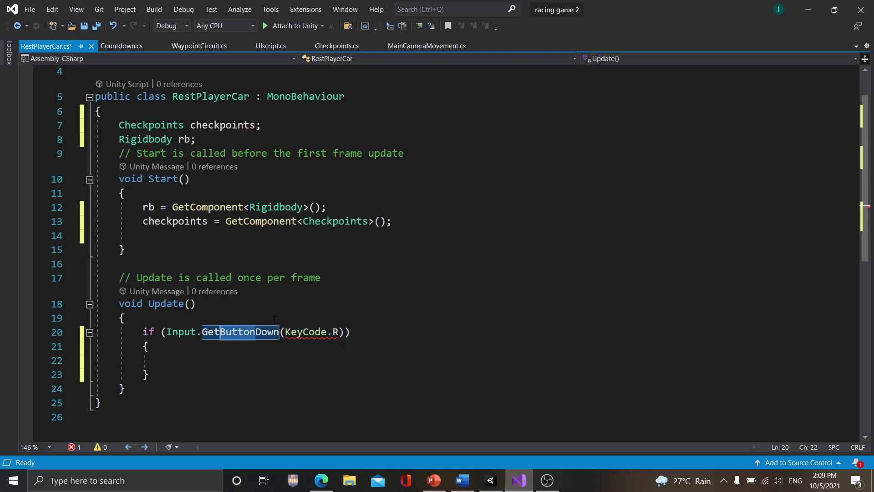
pyautogui.write('Ke')
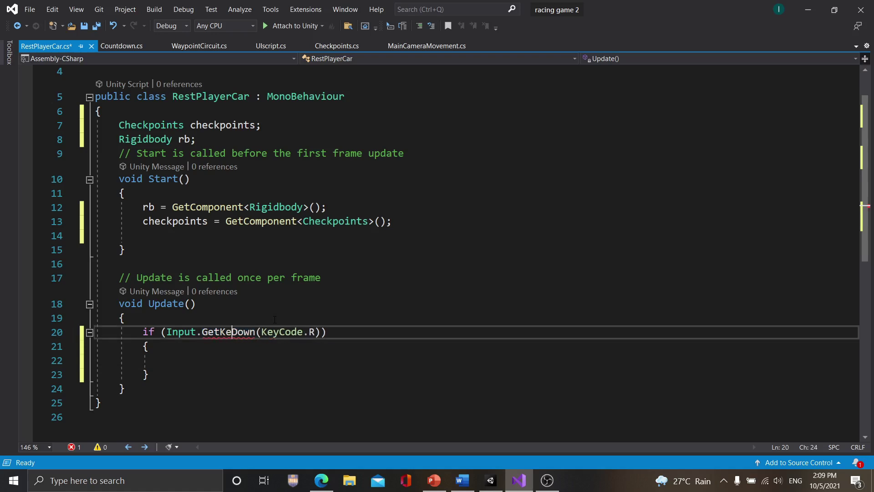
pyautogui.write('y')
pyautogui.click(203, 360)
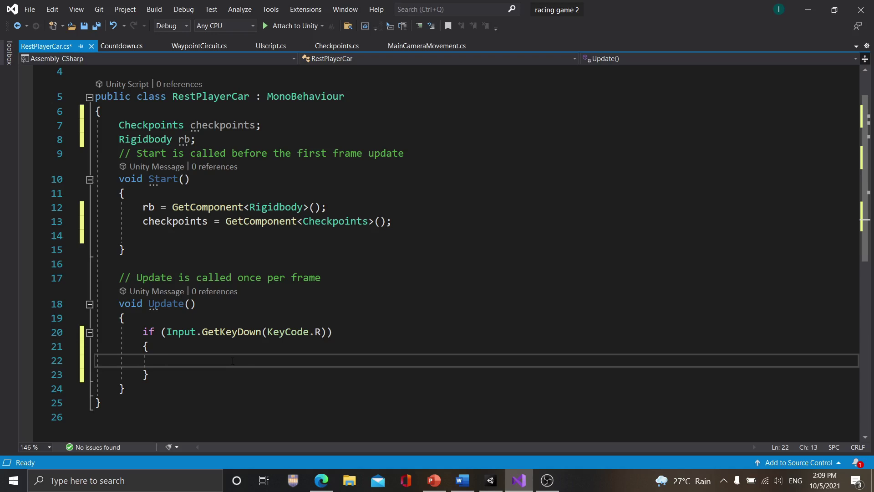
# - Start line 22 with gameObject.transform.position inside the if body
pyautogui.write('game')
pyautogui.press('Tab')
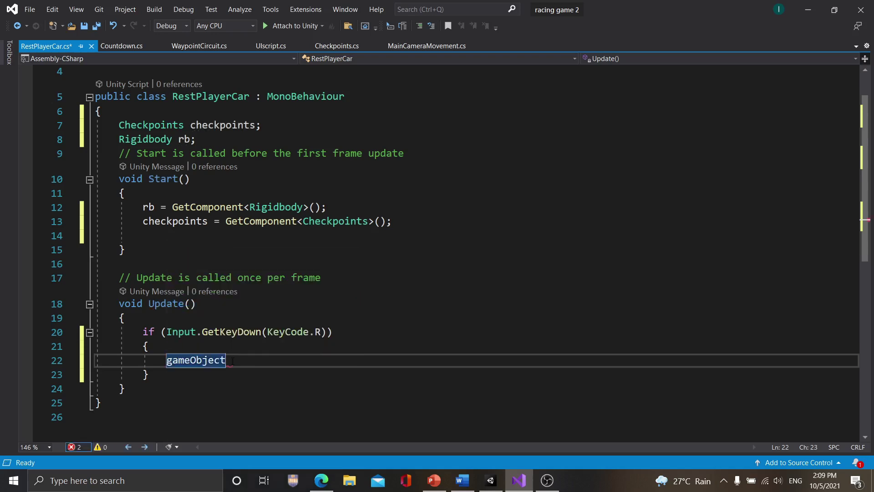
pyautogui.write('.t')
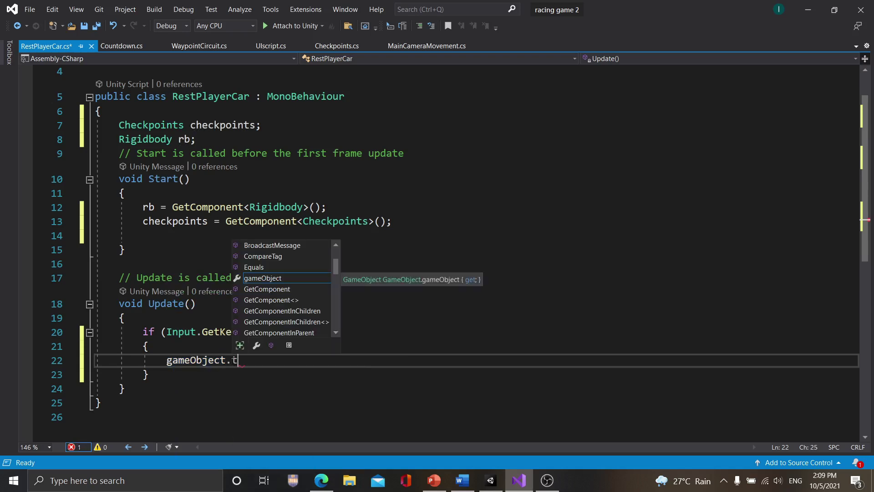
pyautogui.press('Down')
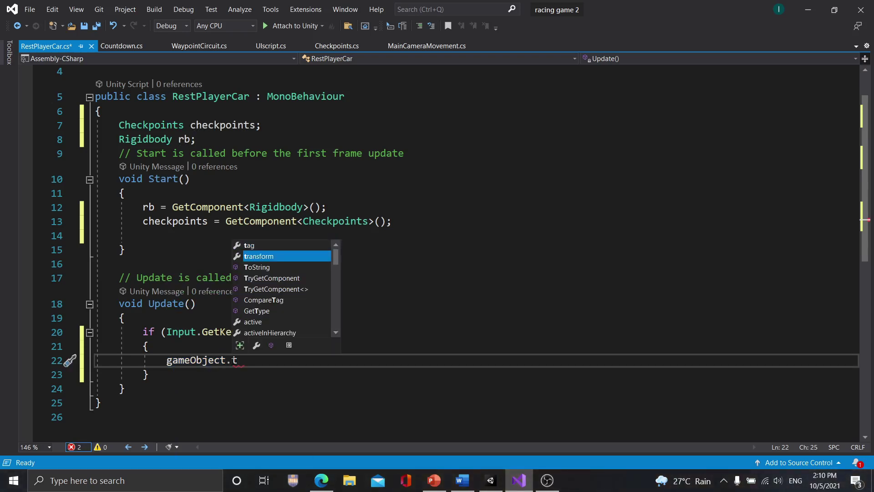
pyautogui.press('Tab')
pyautogui.write('.')
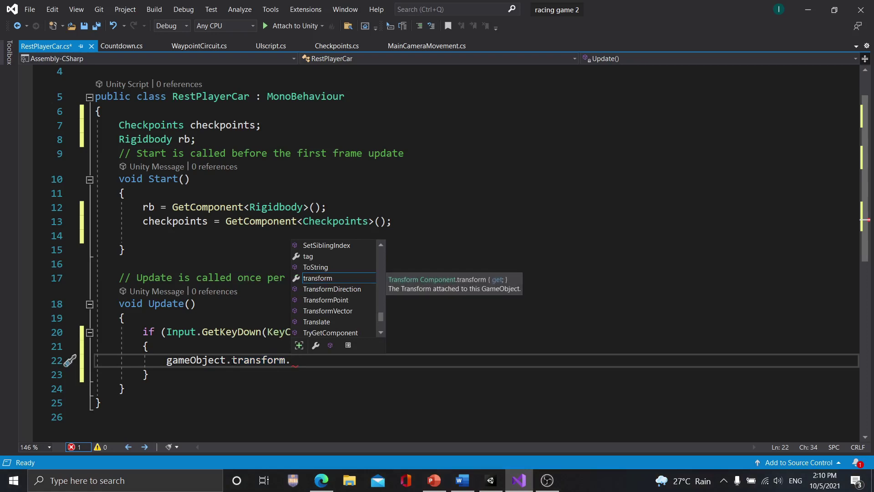
pyautogui.write('po')
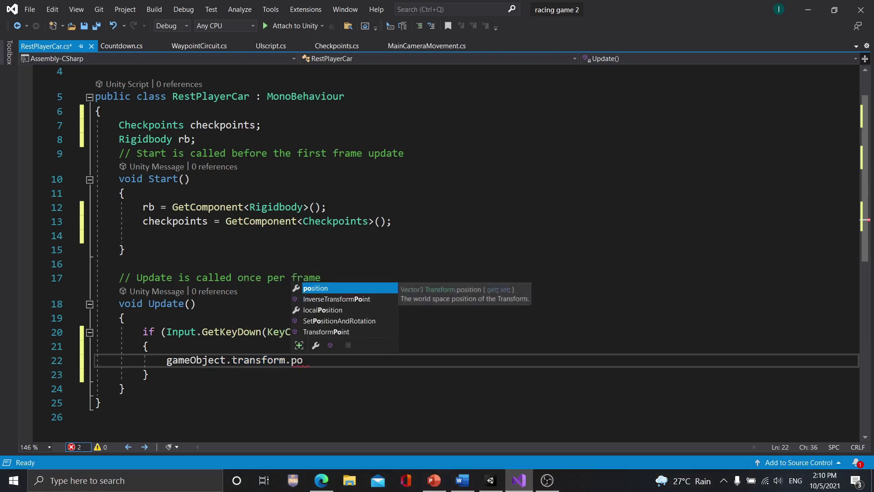
pyautogui.press('Tab')
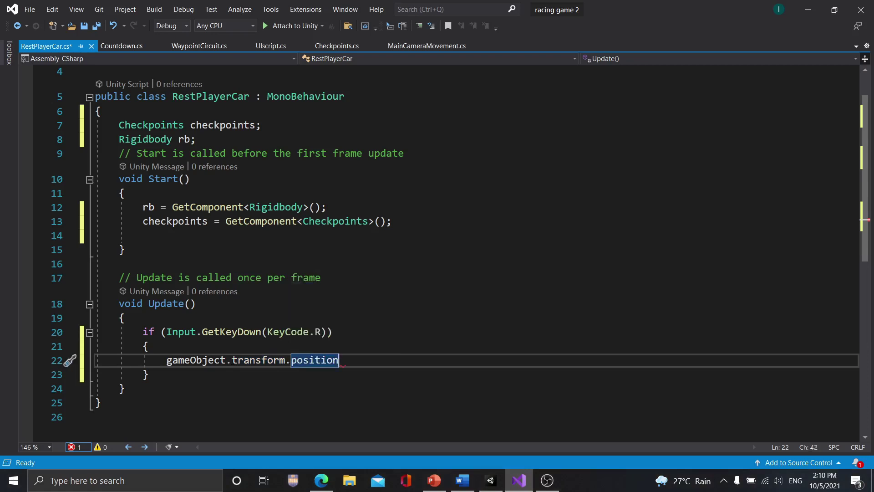
# - Assign it = checkpoints.PrevCheckpoint.transform.position; to finish the statement
pyautogui.write('=ch')
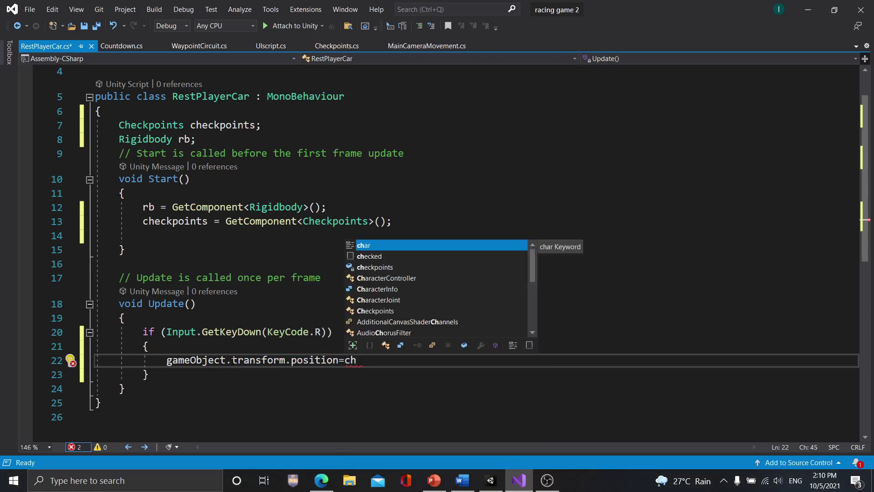
pyautogui.press('Down')
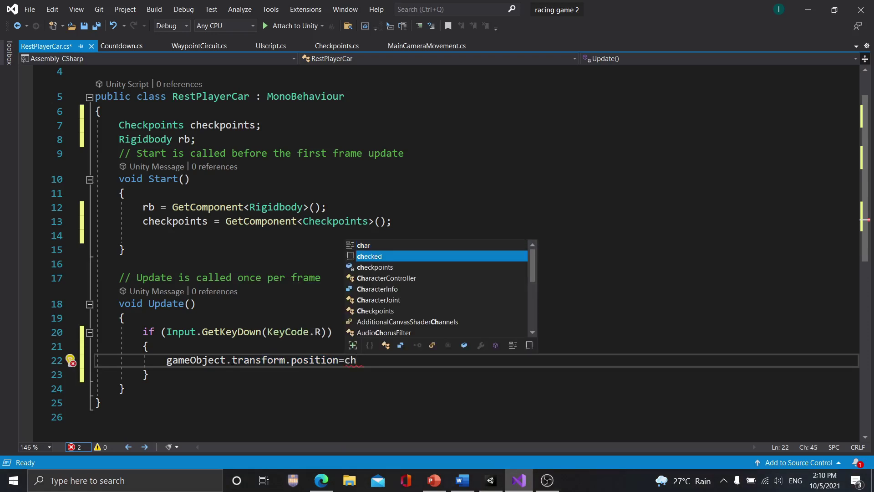
pyautogui.press('Down')
pyautogui.press('Tab')
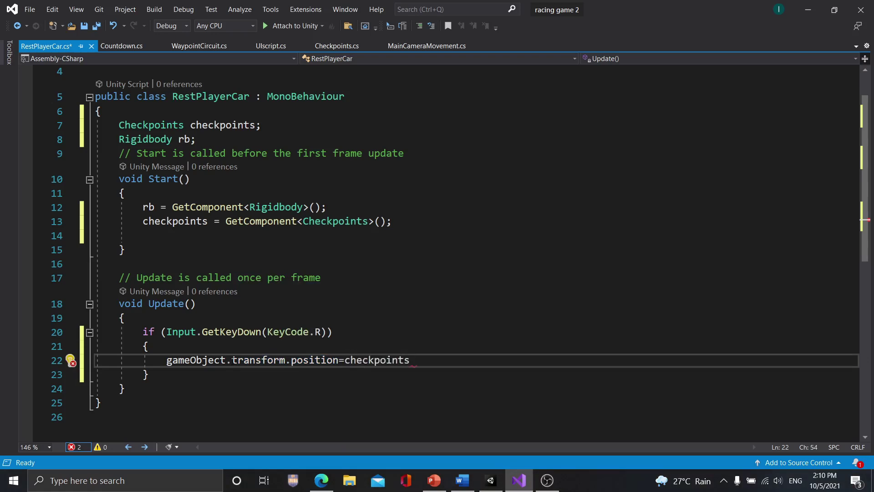
pyautogui.write('.')
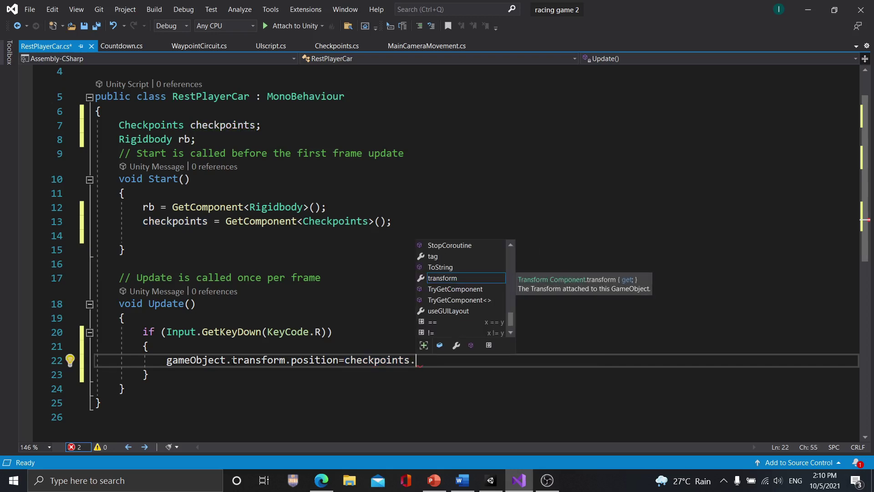
pyautogui.write('p')
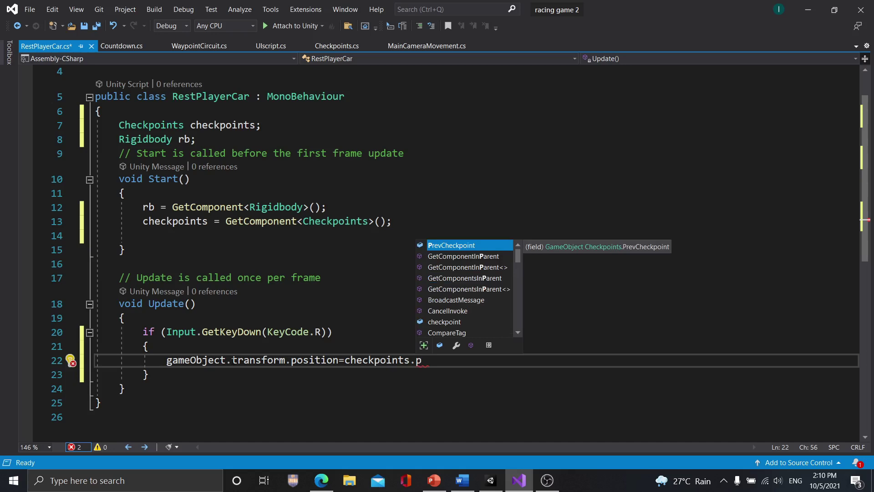
pyautogui.press('Tab')
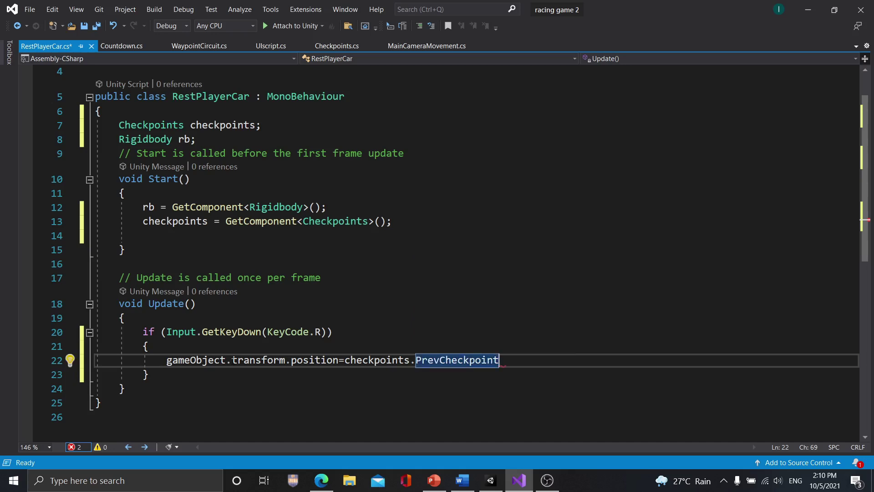
pyautogui.write('.t')
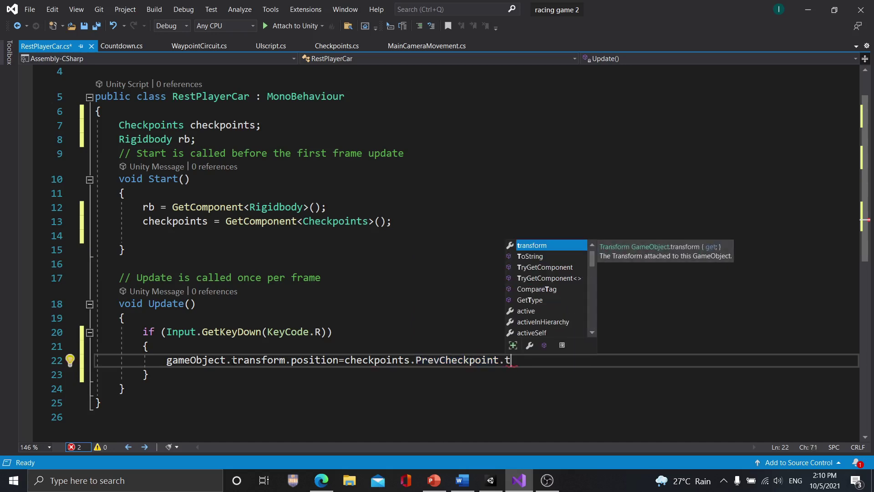
pyautogui.write('ransform.po')
pyautogui.press('Tab')
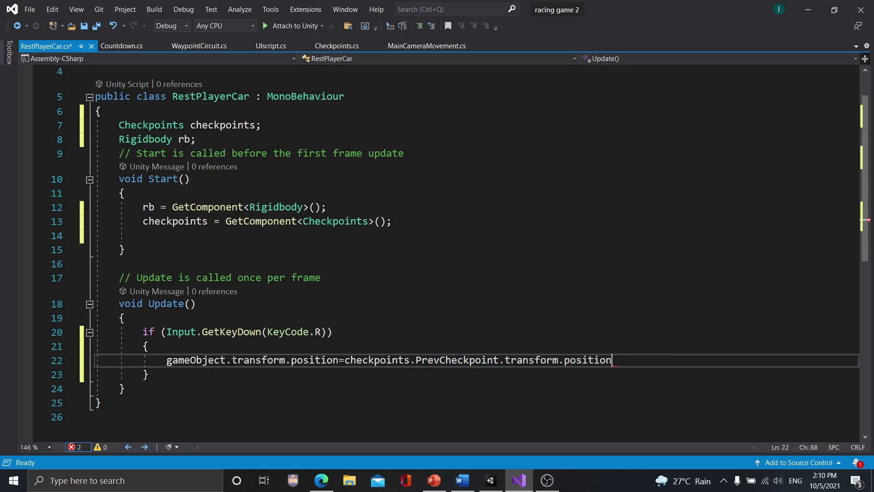
pyautogui.write(';')
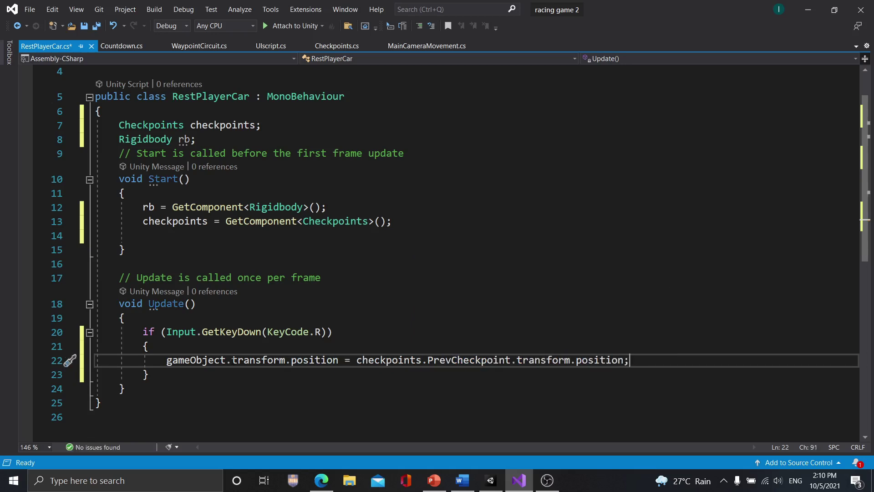
# - Save RestPlayerCar.cs and minimize Visual Studio to return to Unity
pyautogui.scroll(1, 262, 315)
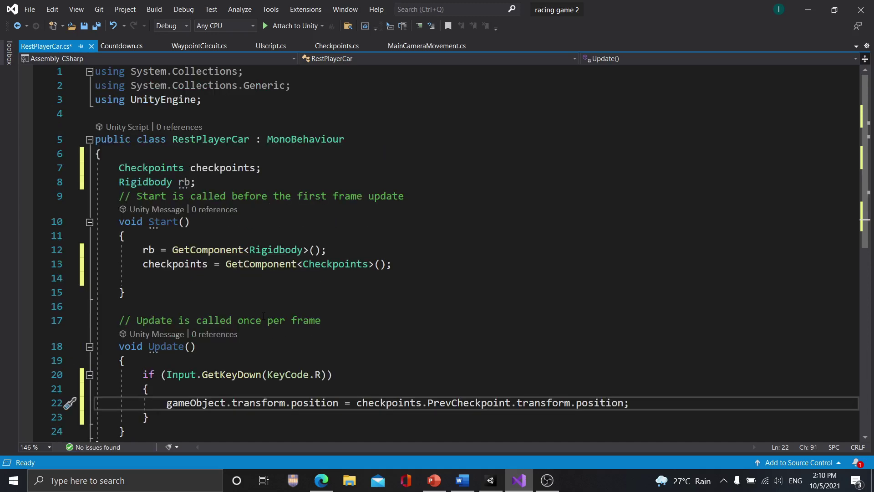
pyautogui.scroll(-3, 263, 315)
pyautogui.scroll(3, 263, 316)
pyautogui.hotkey('ctrl', 's')
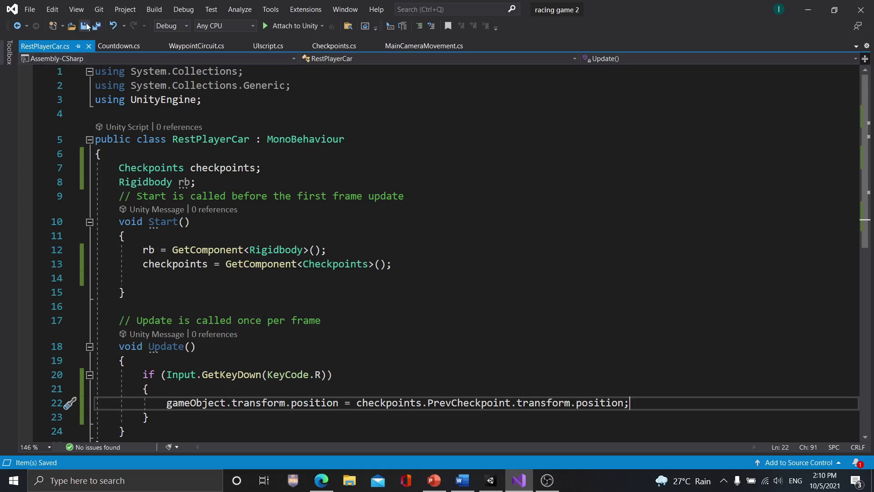
pyautogui.click(806, 9)
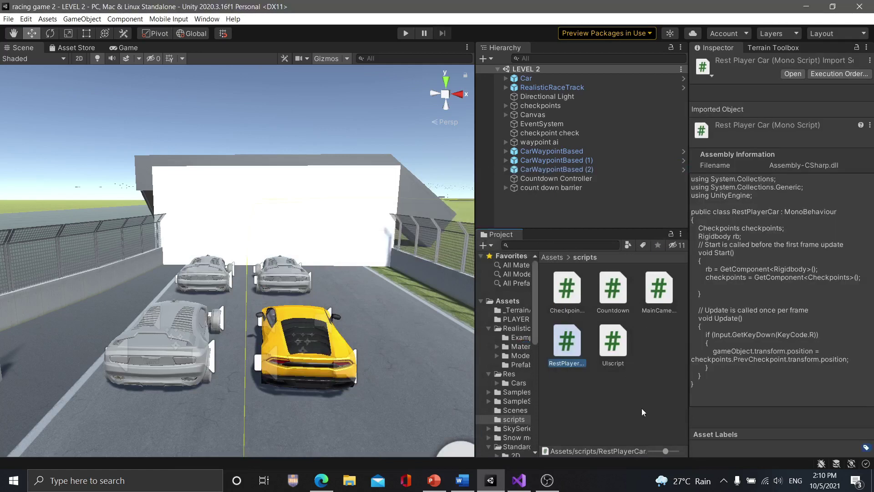
# - Drag RestPlayerCar from the Project scripts folder onto the selected Car in the Hierarchy
pyautogui.click(526, 80)
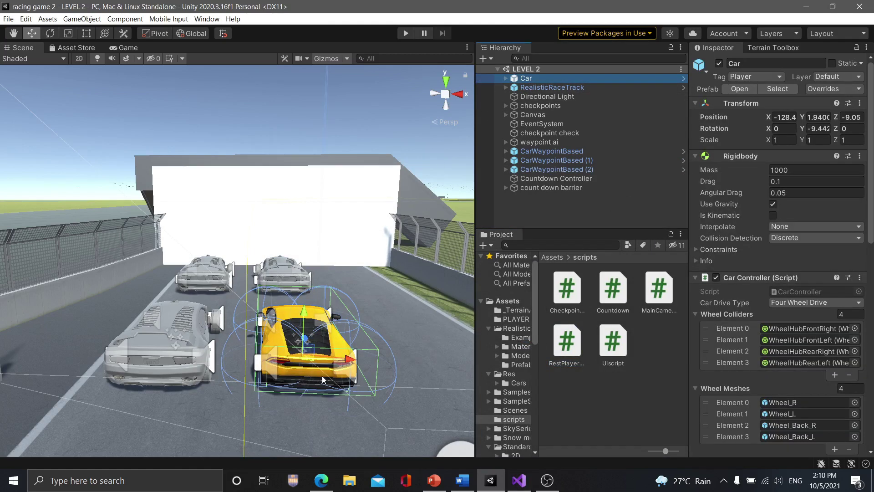
pyautogui.moveTo(871, 193); pyautogui.dragTo(871, 408)
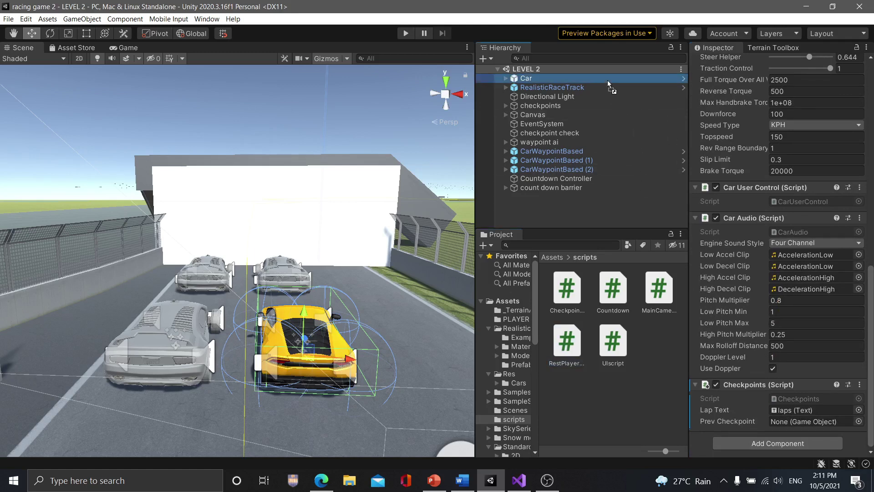
pyautogui.moveTo(607, 80); pyautogui.dragTo(607, 80)
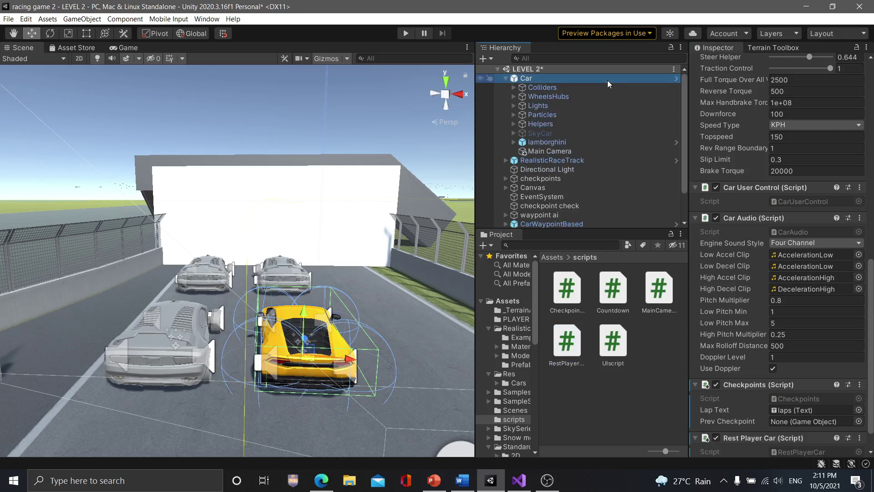
pyautogui.click(503, 80)
pyautogui.scroll(-2, 870, 272)
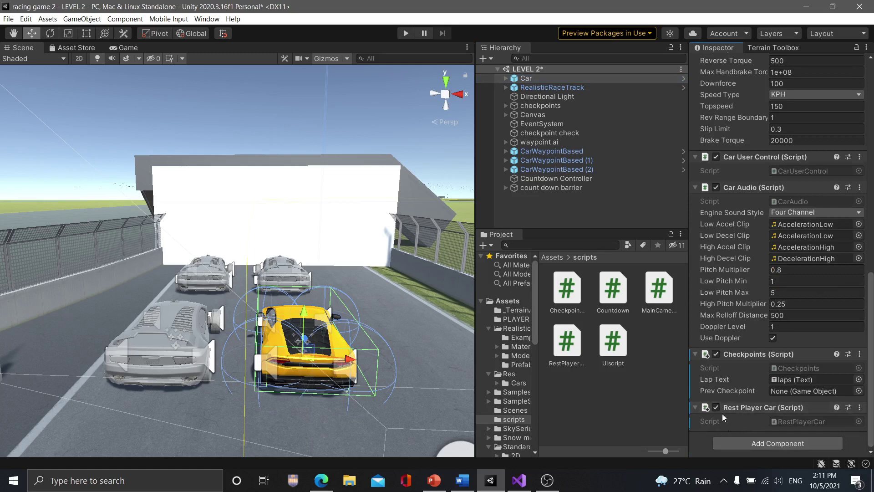
pyautogui.click(402, 38)
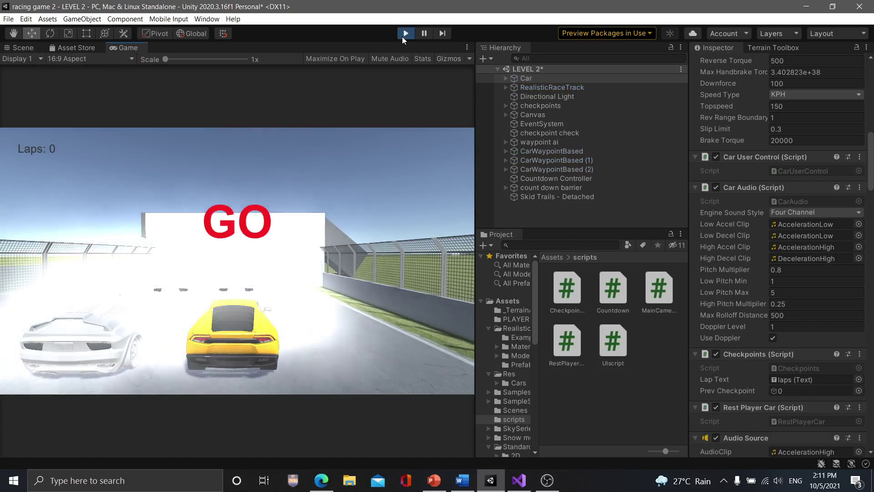
pyautogui.press('w')
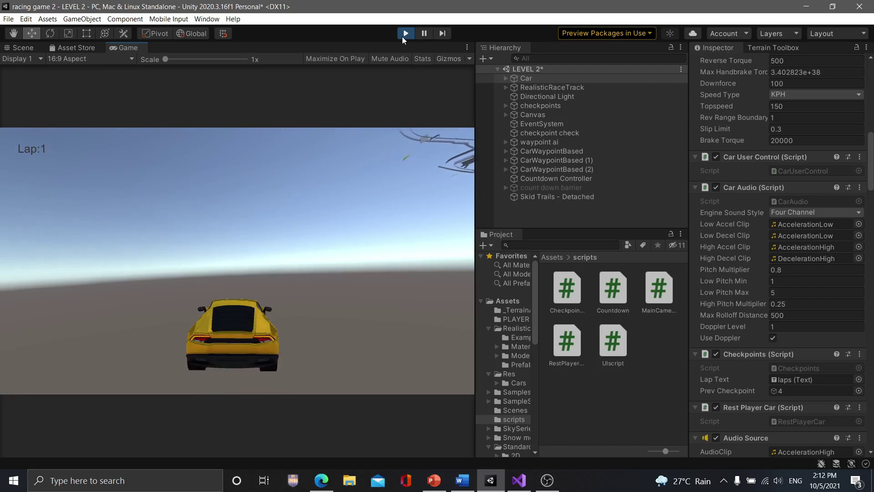
pyautogui.click(402, 40)
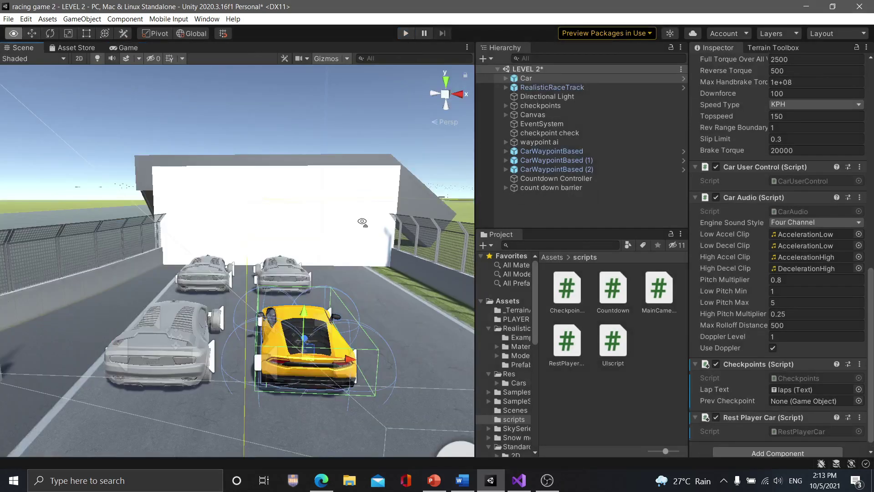
# - Move checkpoint 4's white barrier up from Position Y 11.85 to 15.97
pyautogui.moveTo(362, 222)
pyautogui.mouseDown(button='right')
pyautogui.moveTo(360, 157)
pyautogui.moveTo(465, 265)
pyautogui.moveTo(461, 306)
pyautogui.moveTo(315, 324)
pyautogui.mouseUp(button='right')
pyautogui.click(281, 328)
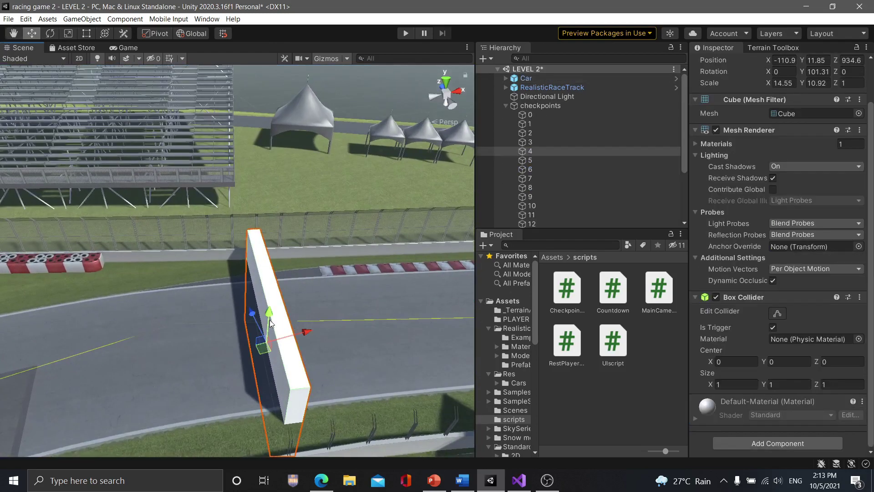
pyautogui.moveTo(272, 312); pyautogui.dragTo(283, 278)
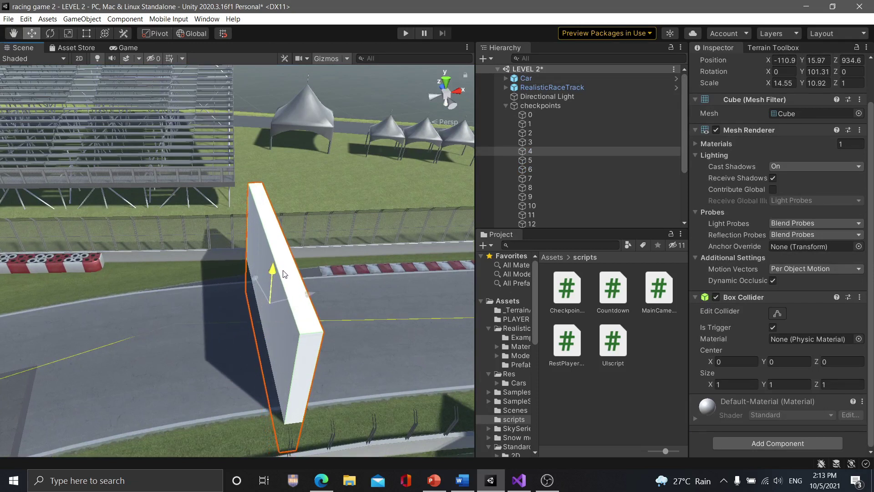
# - Enter Play mode to test the car reset again
pyautogui.click(407, 39)
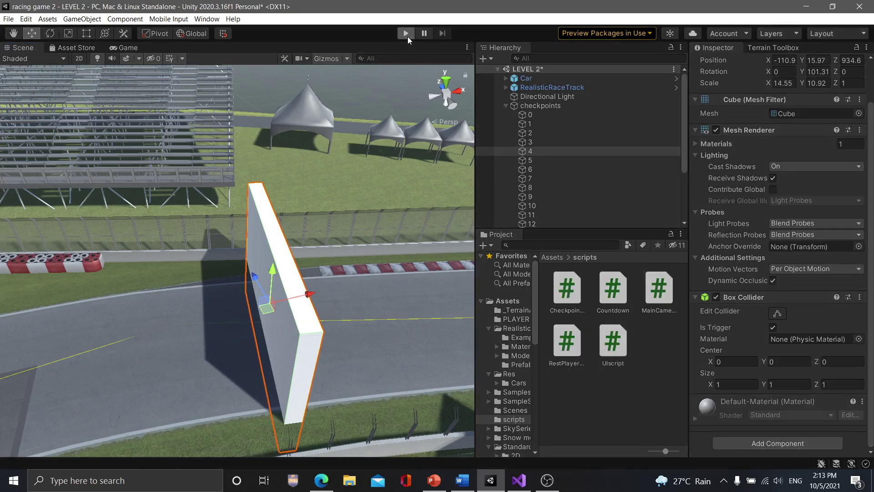